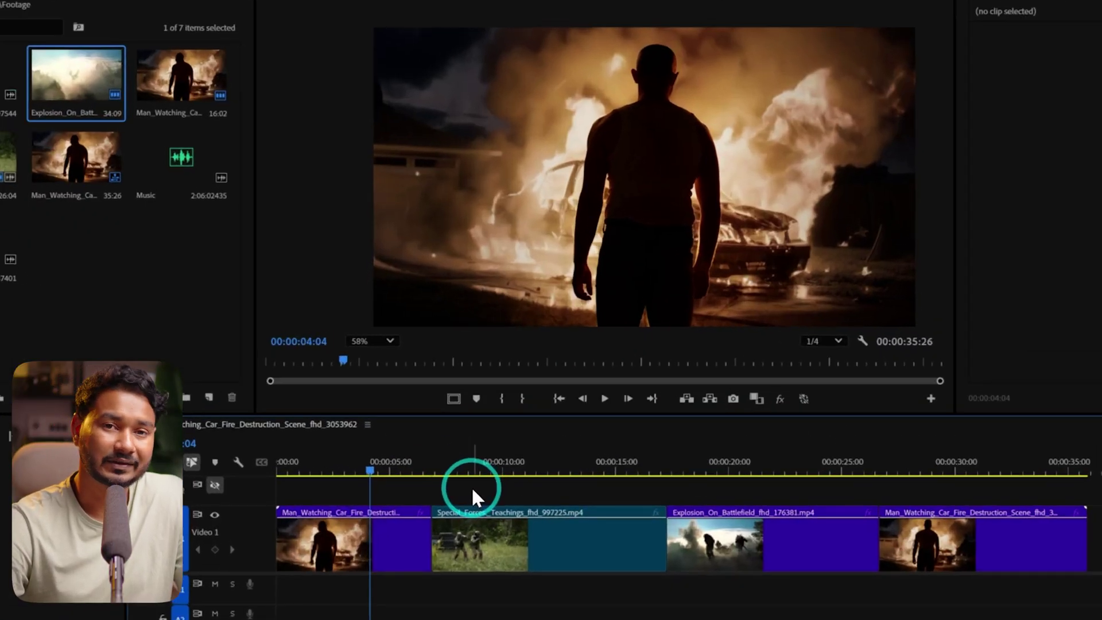
Step: Scrub through the four clips on the timeline to review the sequence and its first cut
{"action": "left_click", "coordinate": [346, 435]}
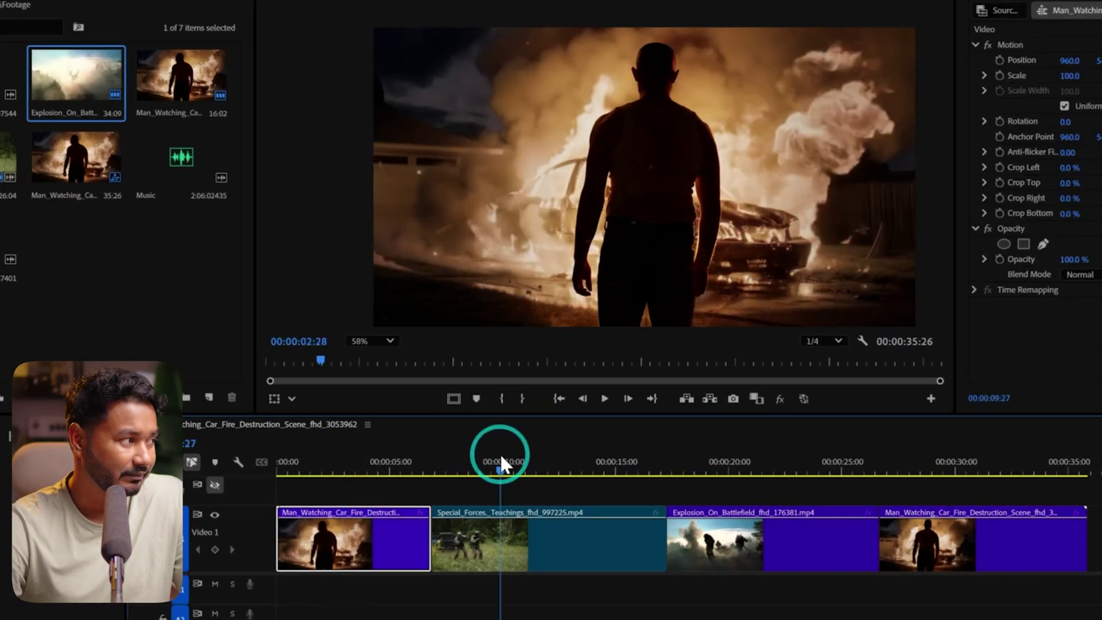
{"action": "left_click", "coordinate": [502, 465]}
{"action": "left_click", "coordinate": [783, 466]}
{"action": "left_click", "coordinate": [936, 465]}
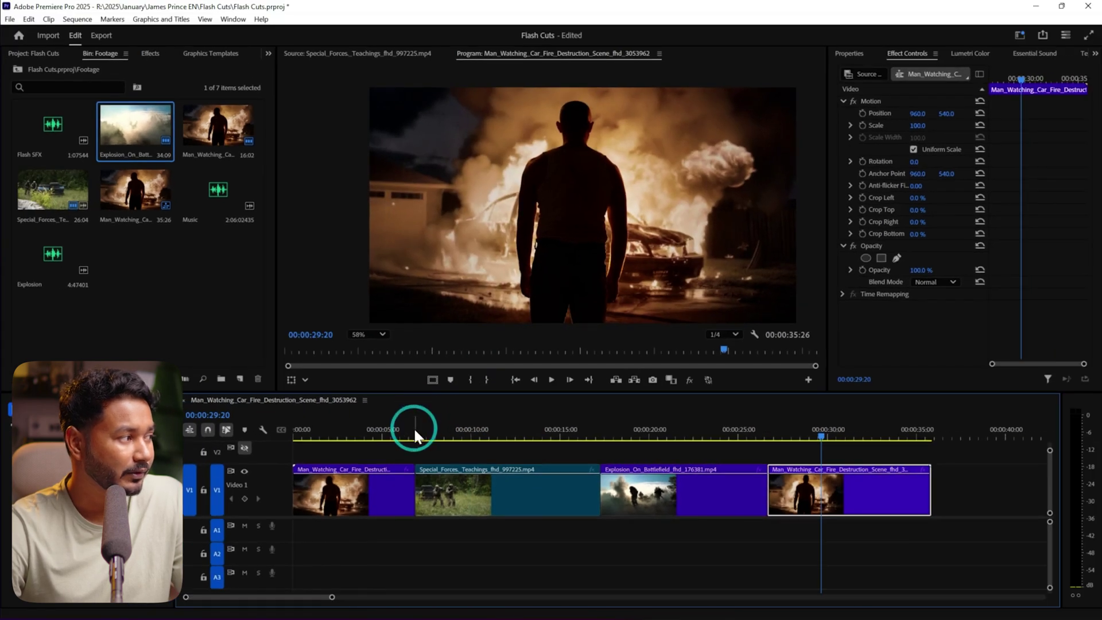
{"action": "left_click", "coordinate": [413, 429]}
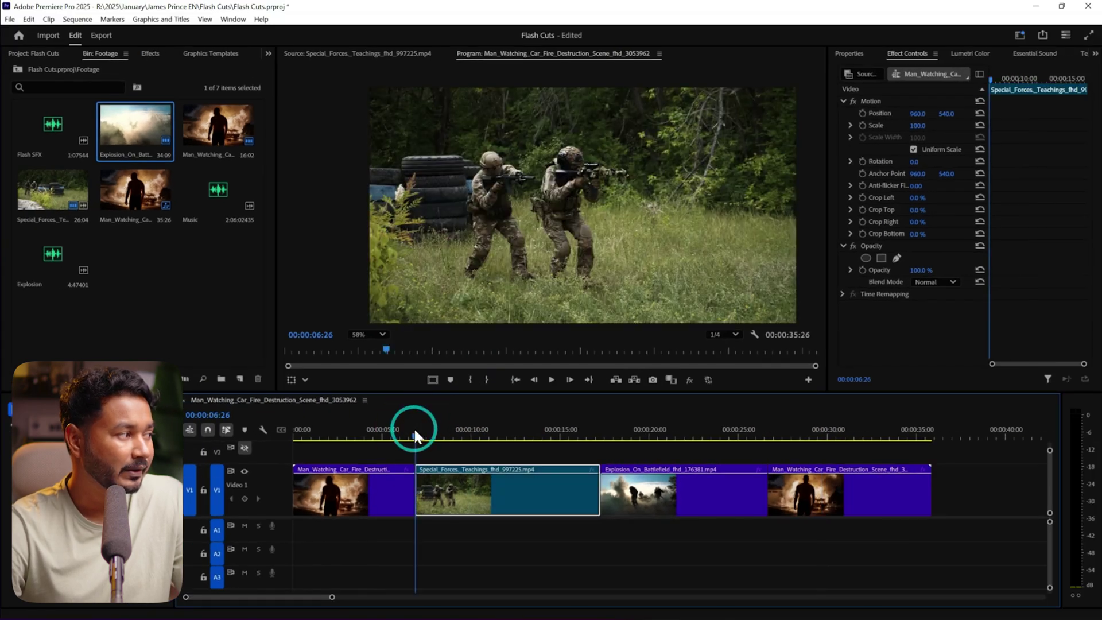
{"action": "left_click_drag", "start_coordinate": [410, 434], "coordinate": [394, 434]}
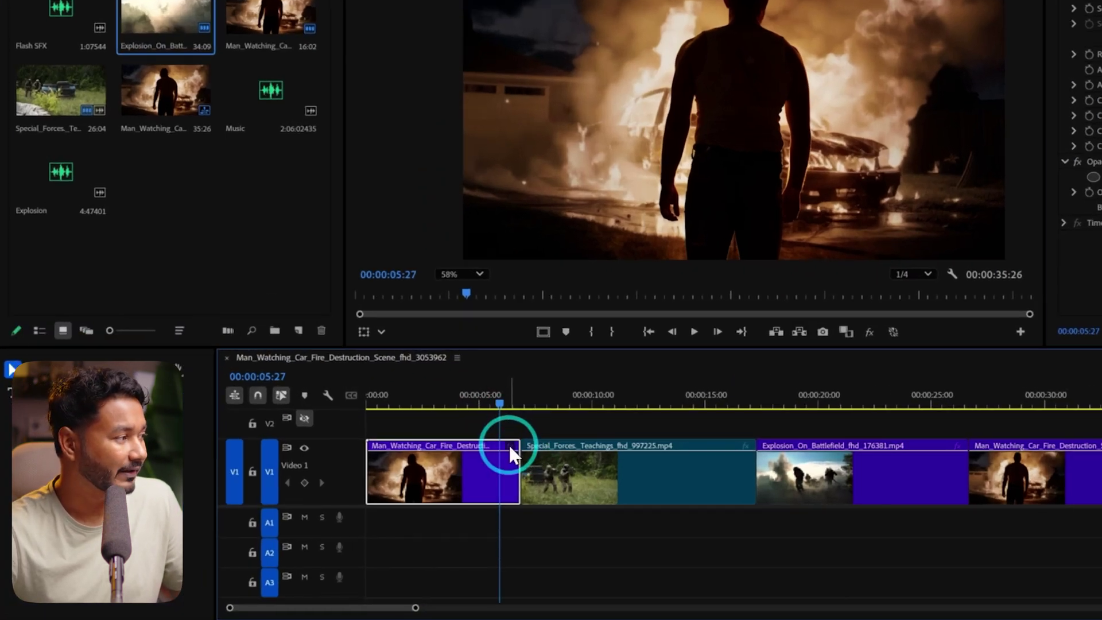
Step: Display the first clip's Time Remapping speed line and add a speed keyframe at 00:00:03:12
{"action": "left_click", "coordinate": [510, 447]}
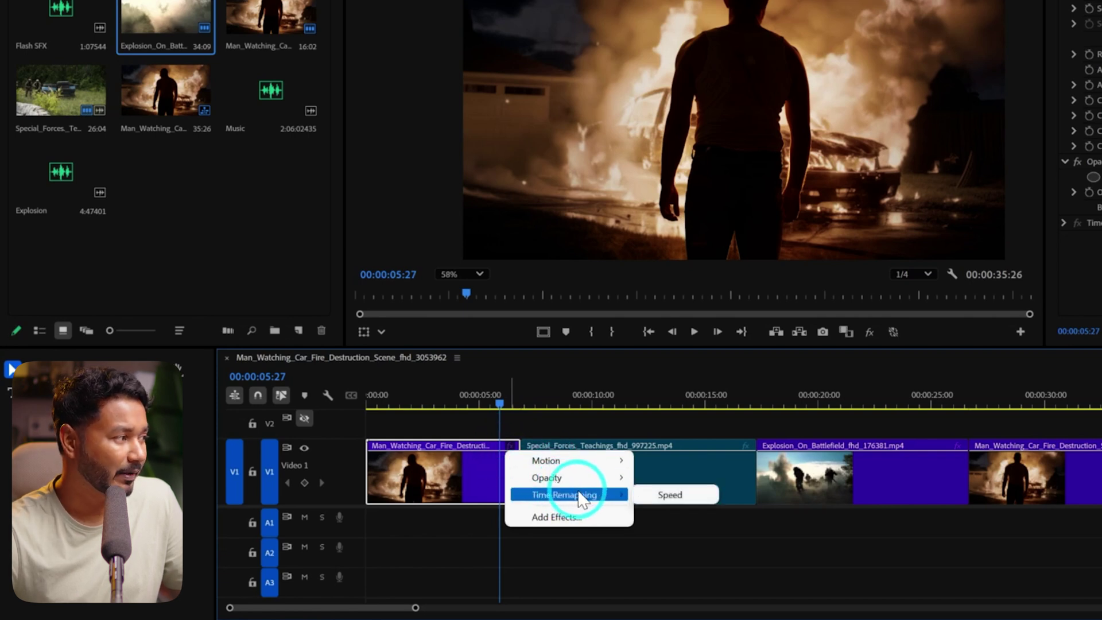
{"action": "left_click", "coordinate": [648, 498]}
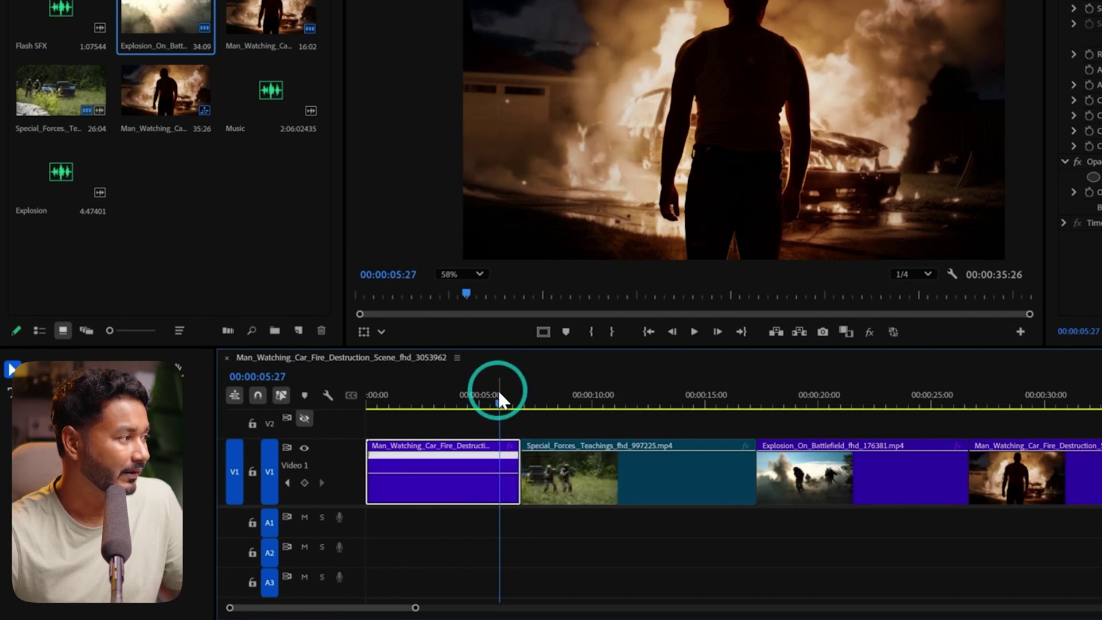
{"action": "left_click_drag", "start_coordinate": [501, 399], "coordinate": [445, 401]}
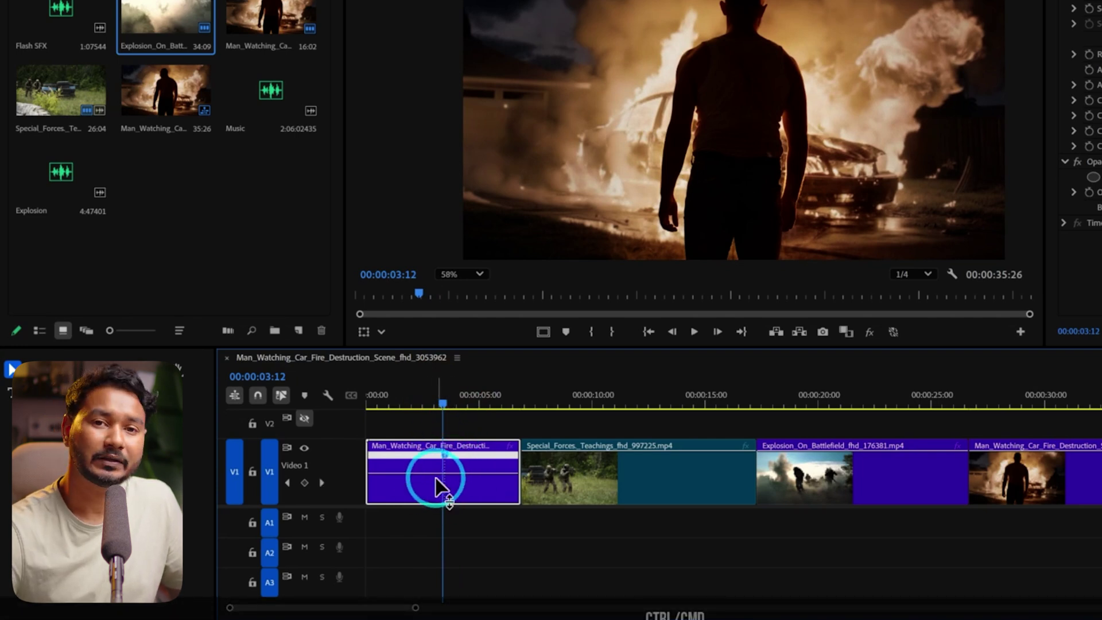
Step: Raise the playback speed of the first clip's section after the keyframe and play back the ramp
{"action": "left_click", "coordinate": [494, 457], "text": "ctrl"}
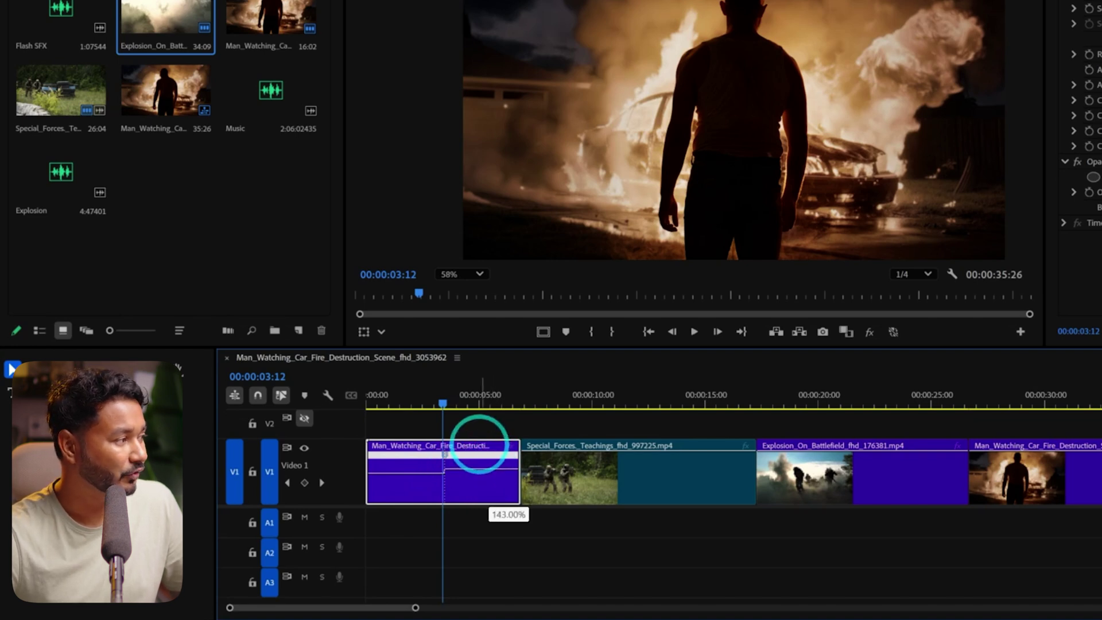
{"action": "left_click_drag", "start_coordinate": [469, 309], "coordinate": [487, 310]}
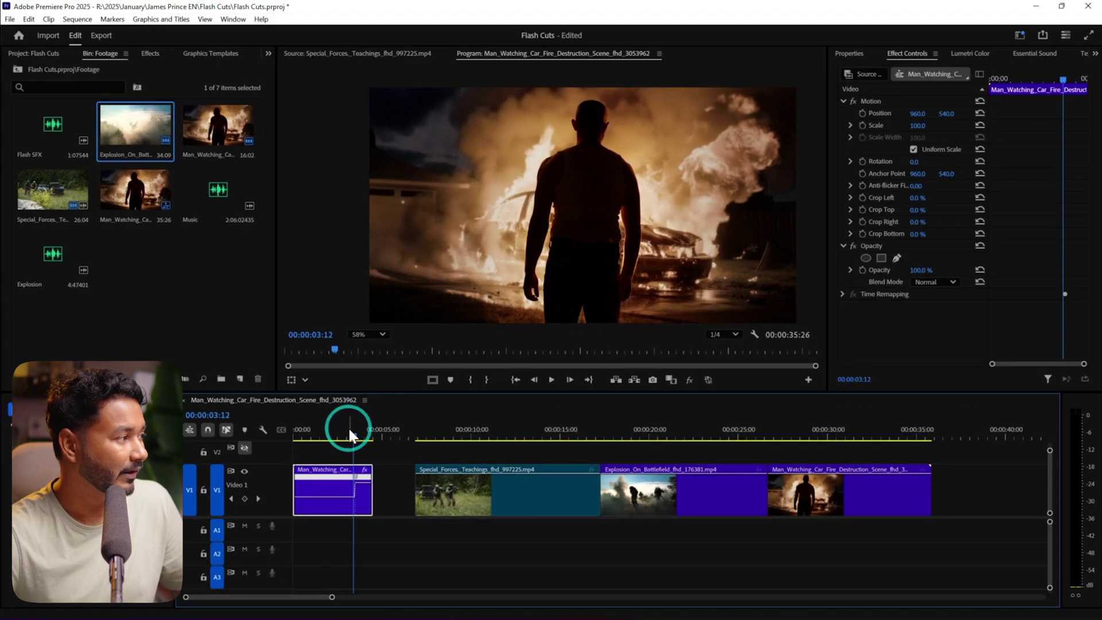
{"action": "left_click_drag", "start_coordinate": [437, 396], "coordinate": [427, 397]}
{"action": "key", "text": "space"}
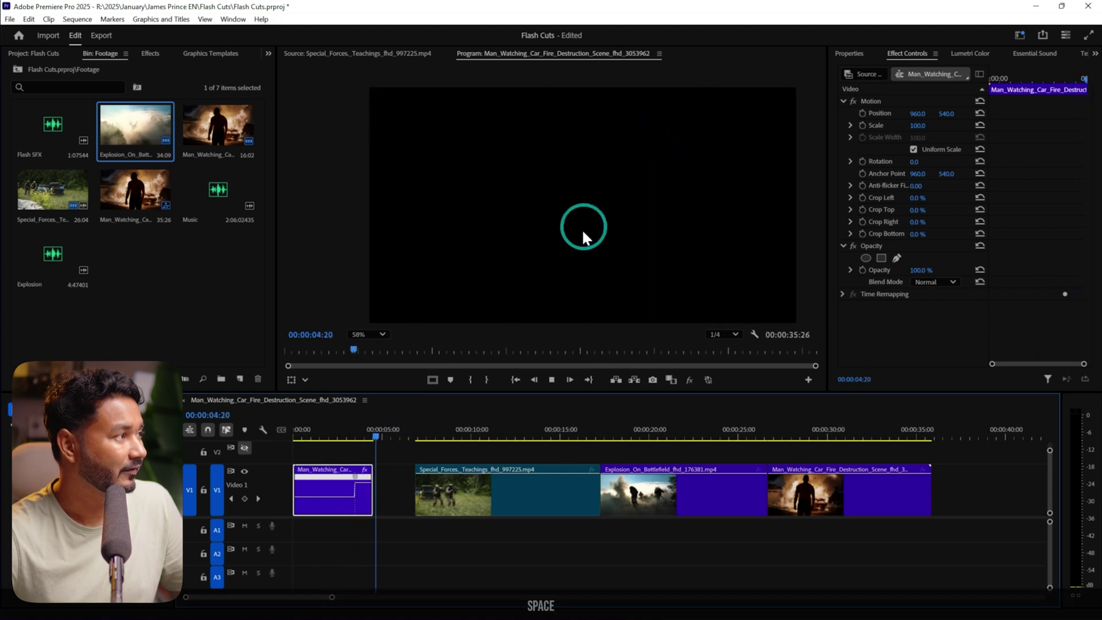
{"action": "key", "text": "space"}
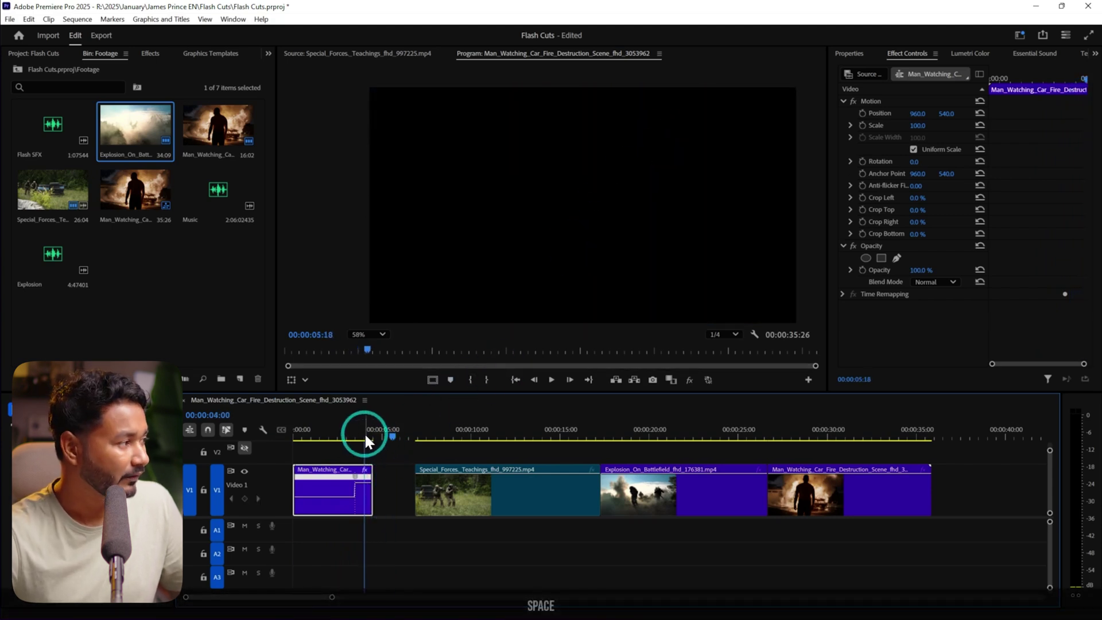
Step: Increase the speed after the first clip's keyframe further so the clip ends just before 00:00:04:00, and preview it
{"action": "left_click", "coordinate": [365, 439]}
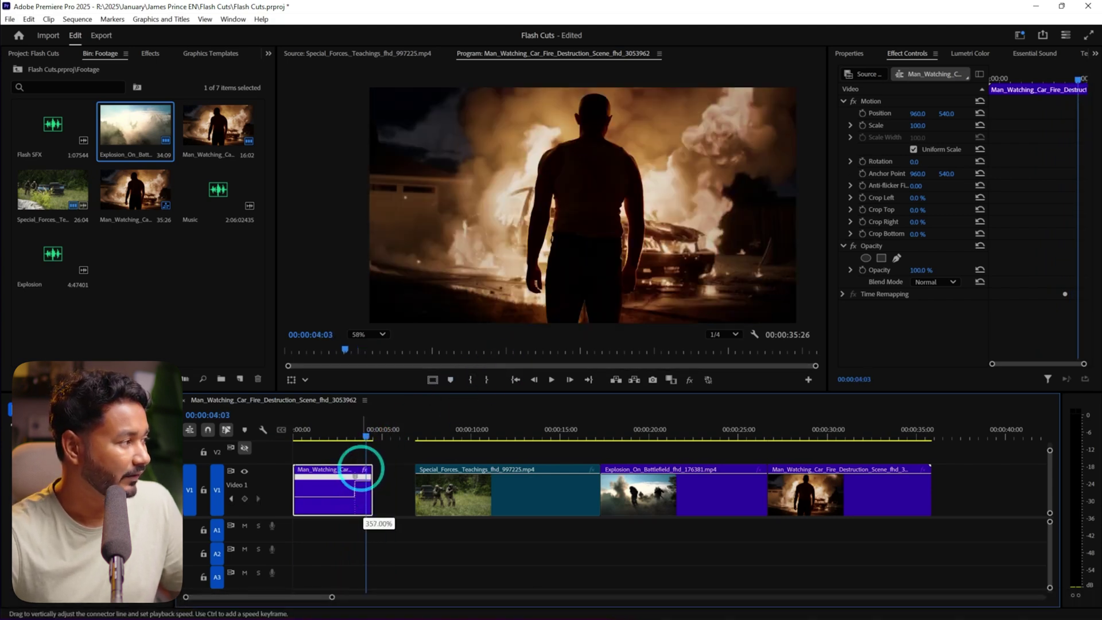
{"action": "left_click_drag", "start_coordinate": [361, 468], "coordinate": [364, 394]}
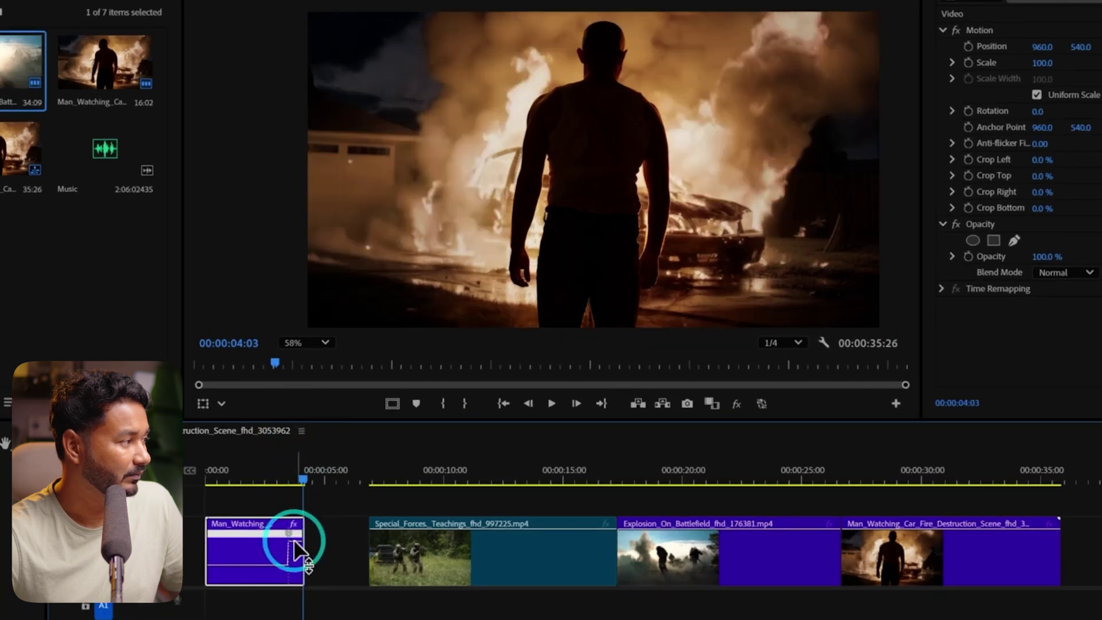
{"action": "left_click_drag", "start_coordinate": [296, 505], "coordinate": [312, 478]}
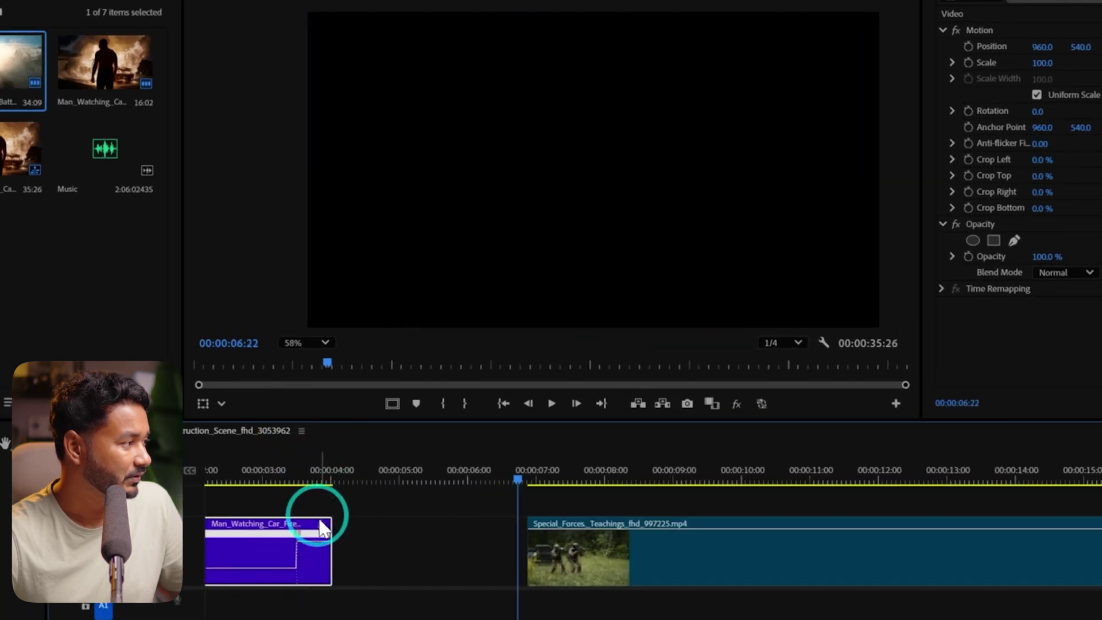
{"action": "left_click_drag", "start_coordinate": [317, 542], "coordinate": [325, 429]}
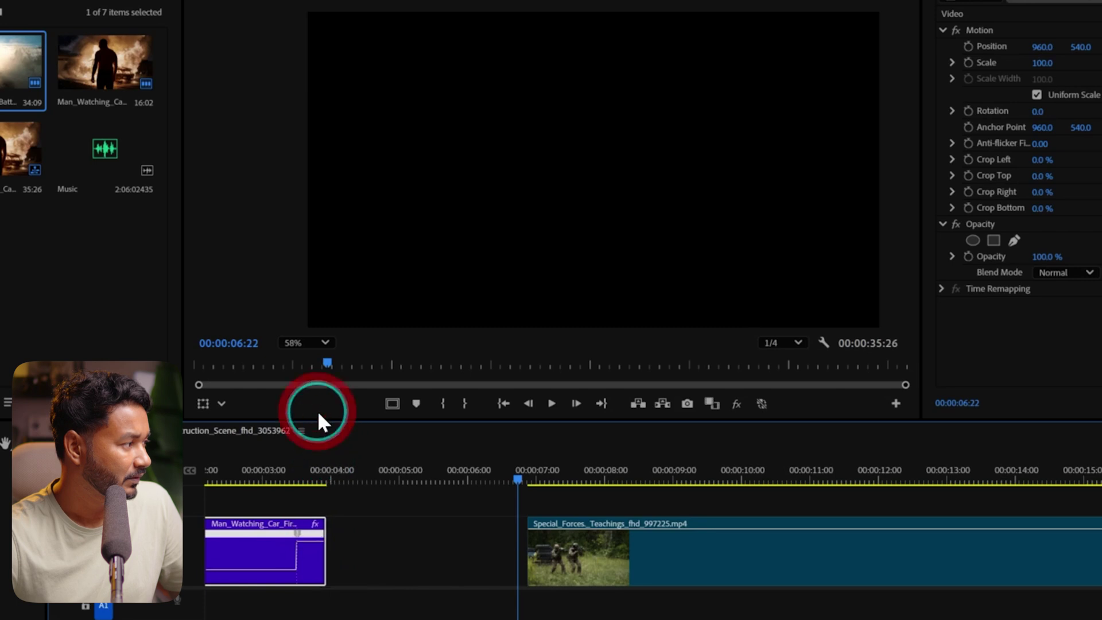
{"action": "left_click", "coordinate": [253, 464]}
{"action": "key", "text": "space"}
{"action": "scroll", "coordinate": [253, 464], "scroll_direction": "up", "scroll_amount": 2}
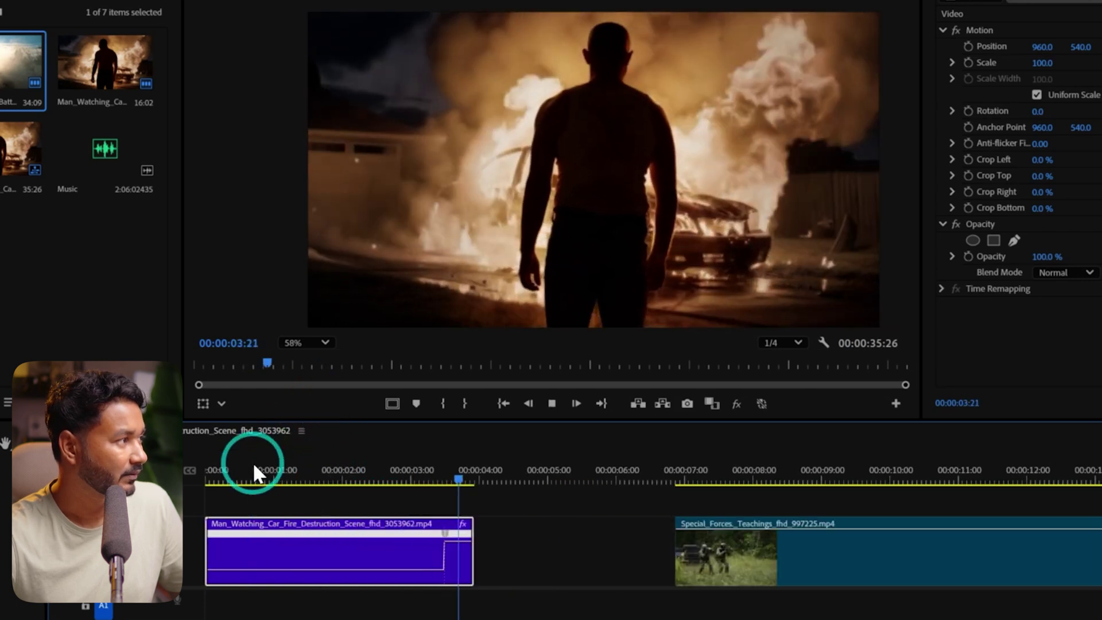
Step: Move the Special_Forces_Teachings clip against the end of the first clip to close the gap
{"action": "left_click_drag", "start_coordinate": [527, 476], "coordinate": [453, 467]}
{"action": "left_click_drag", "start_coordinate": [811, 566], "coordinate": [611, 556]}
{"action": "scroll", "coordinate": [624, 557], "scroll_direction": "down", "scroll_amount": 1}
{"action": "scroll", "coordinate": [594, 455], "scroll_direction": "down", "scroll_amount": 2}
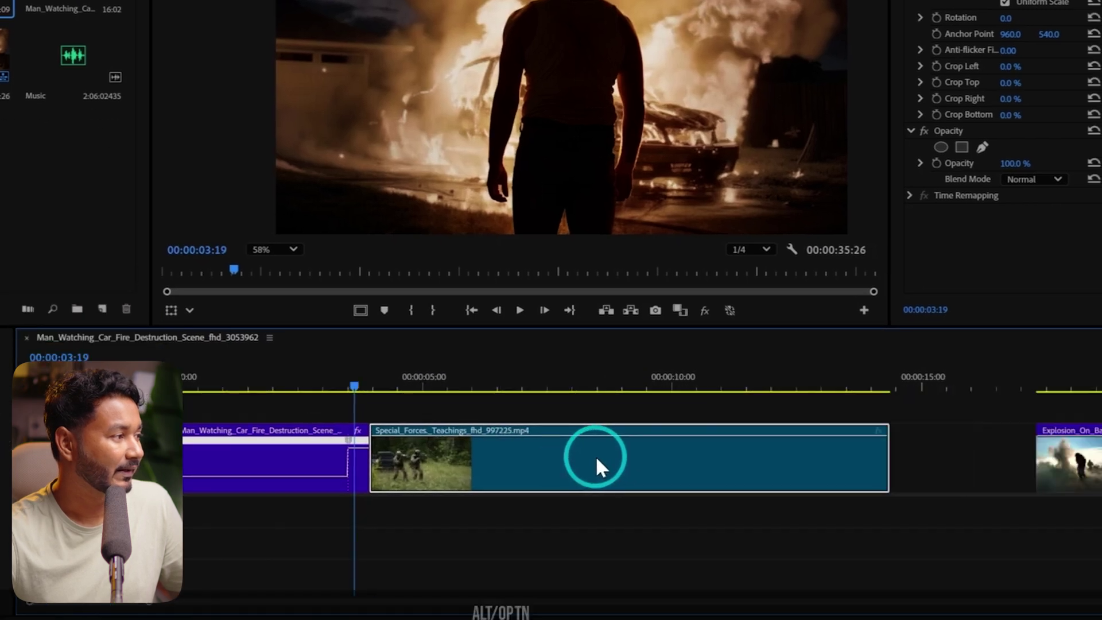
Step: Display the Time Remapping speed line on the Special_Forces_Teachings clip and scrub through its footage
{"action": "right_click", "coordinate": [877, 430]}
{"action": "mouse_move", "coordinate": [936, 487]}
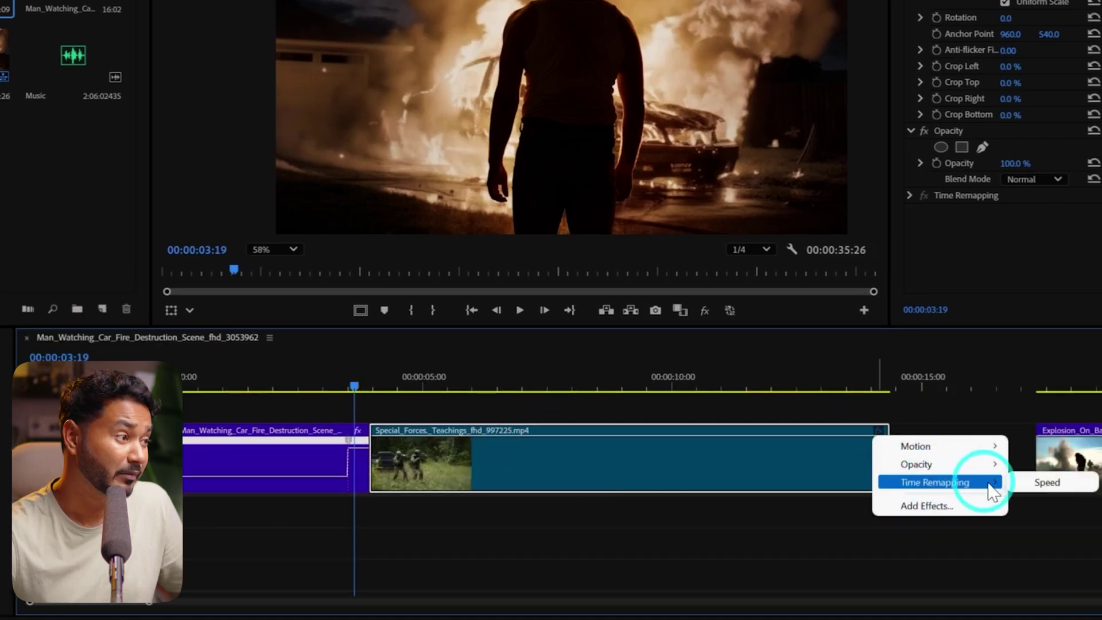
{"action": "left_click", "coordinate": [1045, 484]}
{"action": "left_click_drag", "start_coordinate": [500, 391], "coordinate": [579, 401]}
Step: Raise the speed of the Special_Forces_Teachings clip's opening section before its keyframe to more than 800%, and preview the cut
{"action": "left_click", "coordinate": [567, 456]}
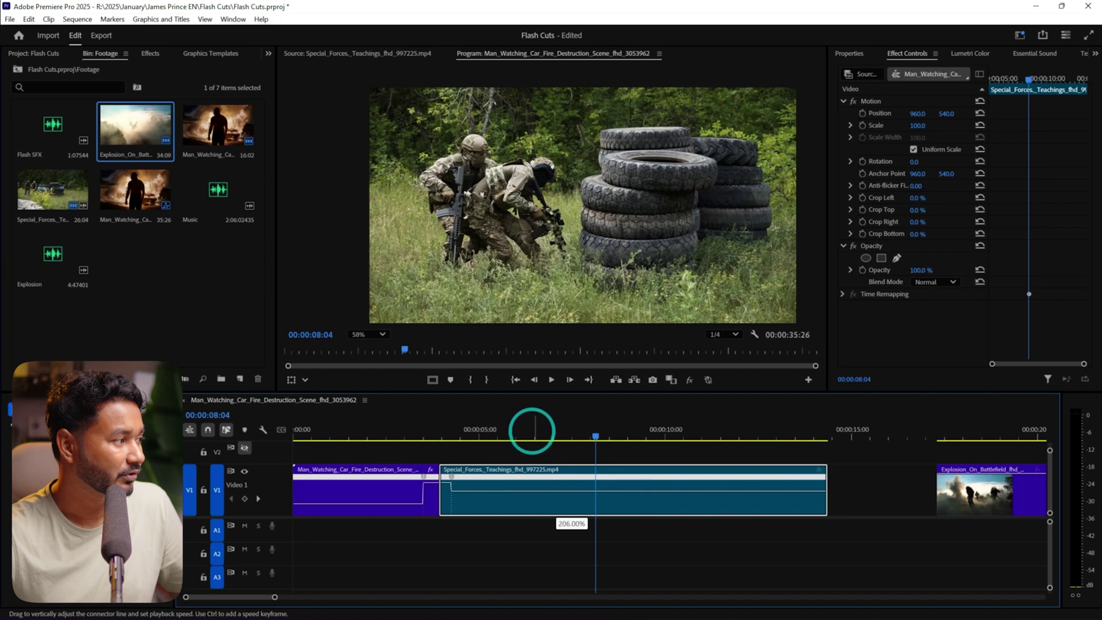
{"action": "left_click_drag", "start_coordinate": [532, 433], "coordinate": [556, 433]}
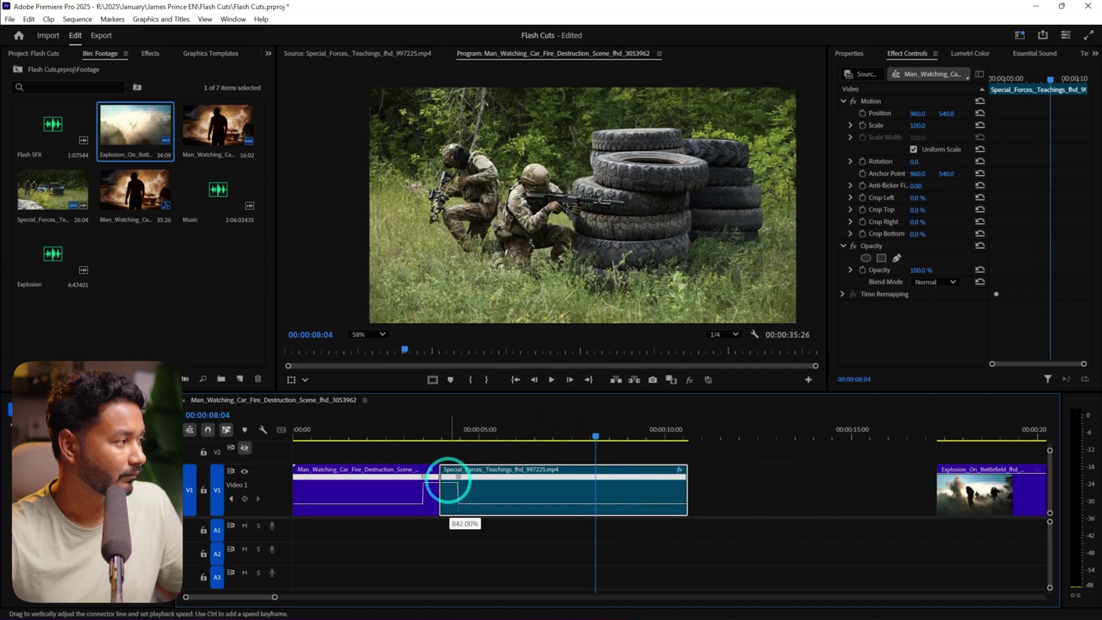
{"action": "left_click", "coordinate": [400, 428]}
{"action": "key", "text": "space"}
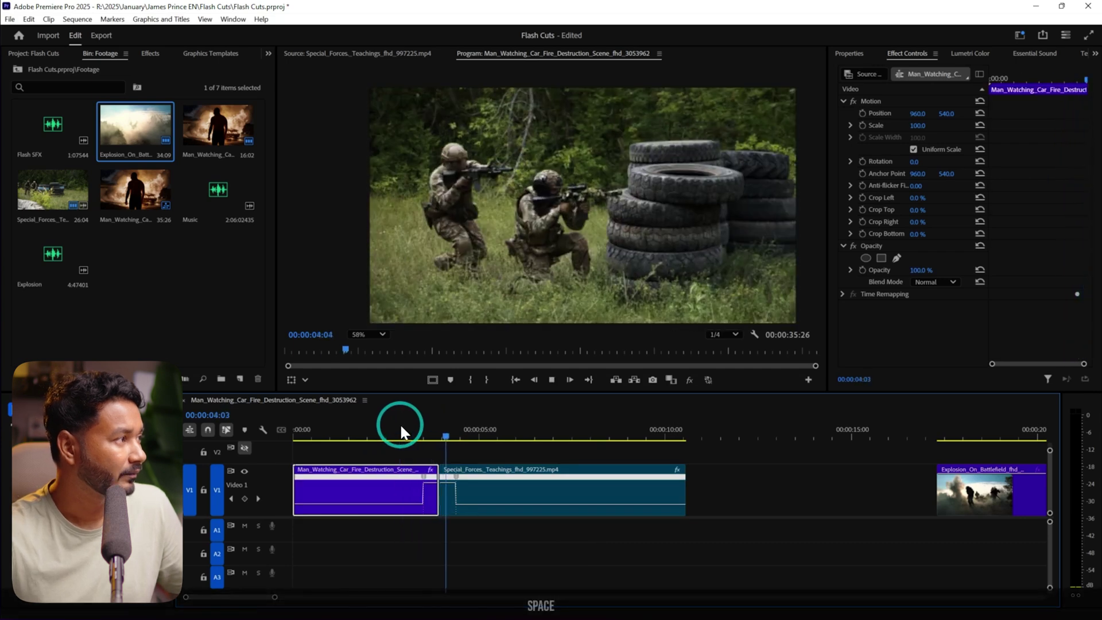
{"action": "left_click", "coordinate": [405, 425]}
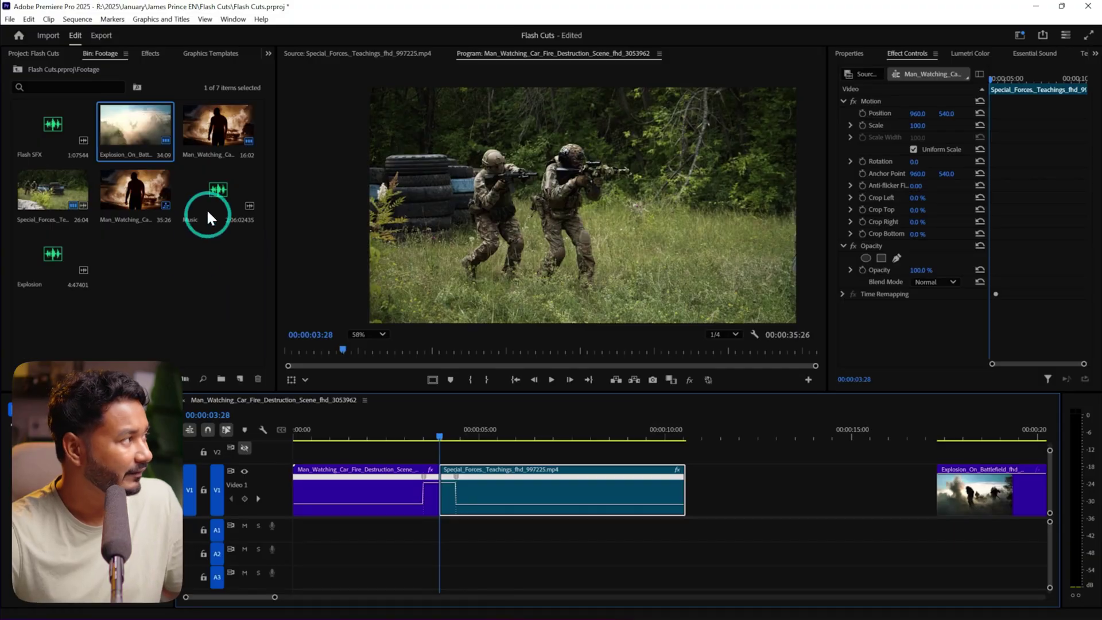
Step: Create a 1920 × 1080 adjustment layer at 30.00 fps in the Flash Cuts project
{"action": "left_click", "coordinate": [177, 243]}
{"action": "left_click", "coordinate": [49, 53]}
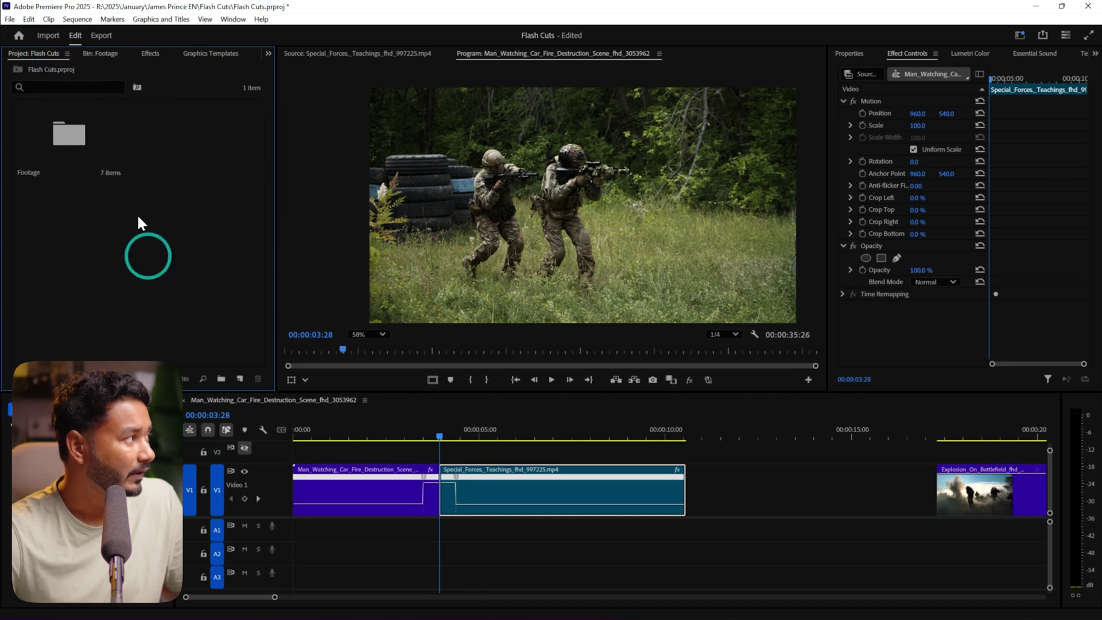
{"action": "right_click", "coordinate": [170, 254]}
{"action": "left_click", "coordinate": [405, 313]}
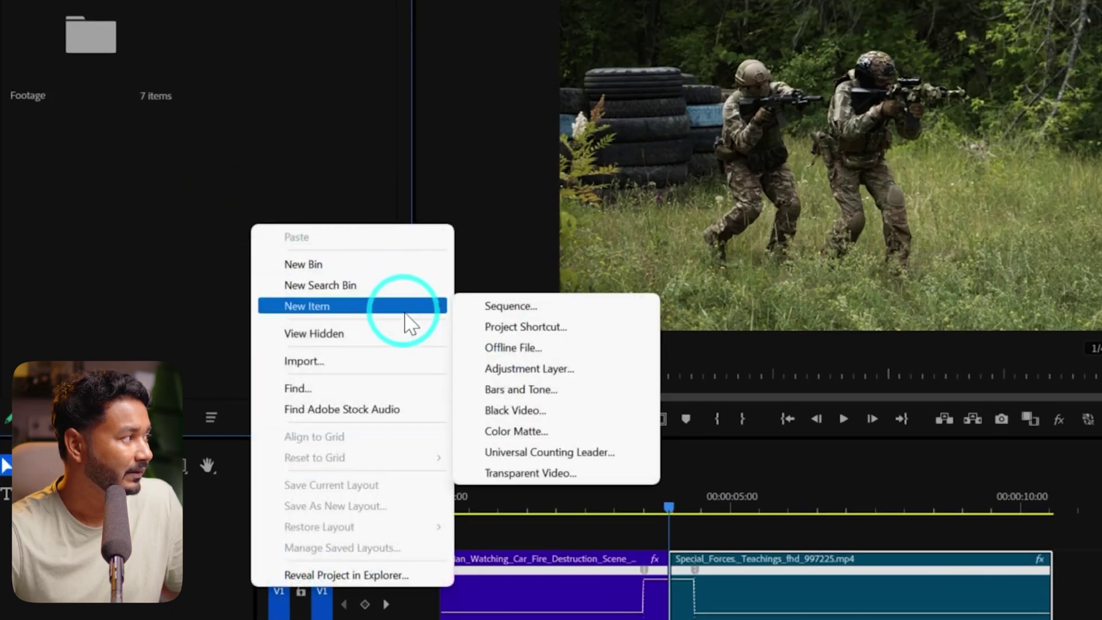
{"action": "left_click", "coordinate": [559, 367]}
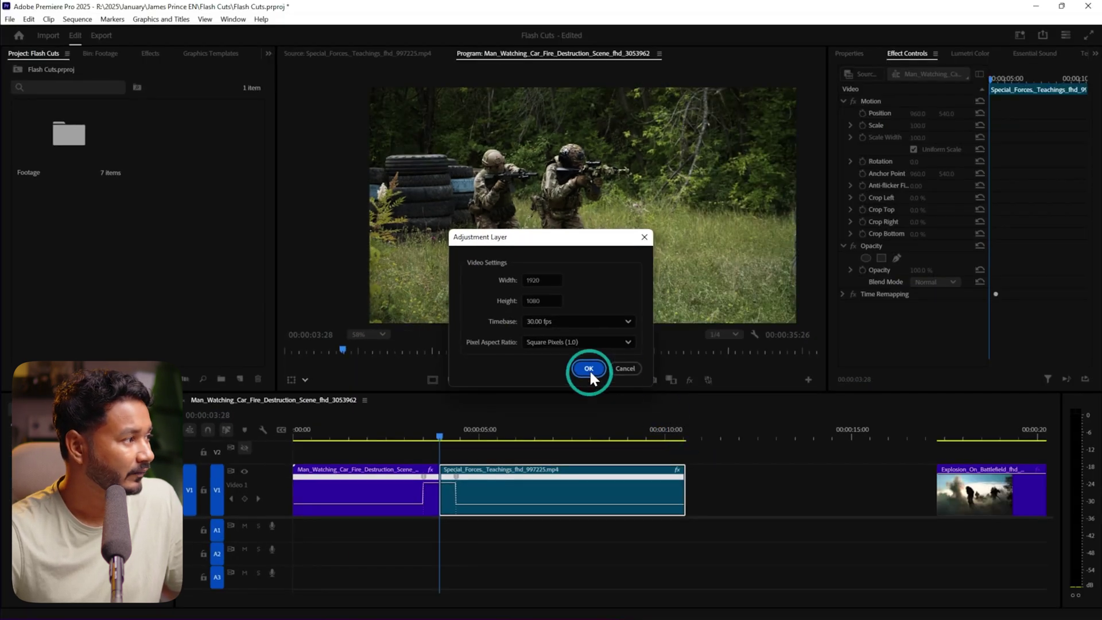
{"action": "left_click", "coordinate": [589, 369]}
Step: Place the adjustment layer on V2 over the cut, starting at about 00:00:03:11, just before the first clip's speed keyframe
{"action": "left_click", "coordinate": [166, 187]}
{"action": "left_click_drag", "start_coordinate": [432, 414], "coordinate": [414, 455]}
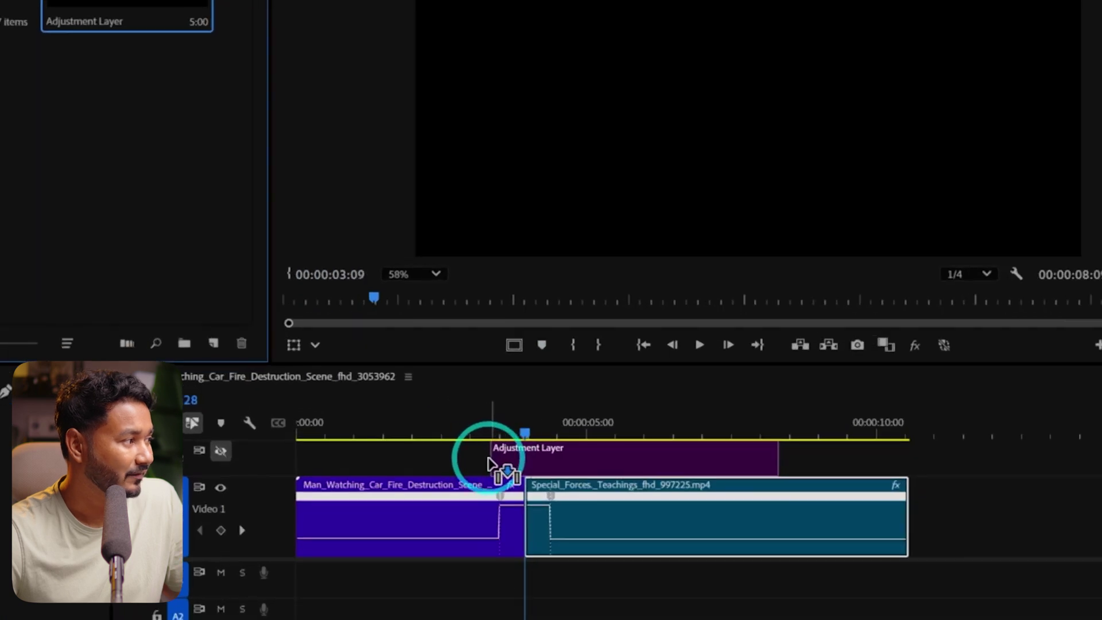
{"action": "left_click_drag", "start_coordinate": [488, 463], "coordinate": [542, 466]}
{"action": "scroll", "coordinate": [485, 462], "scroll_direction": "up", "scroll_amount": 5}
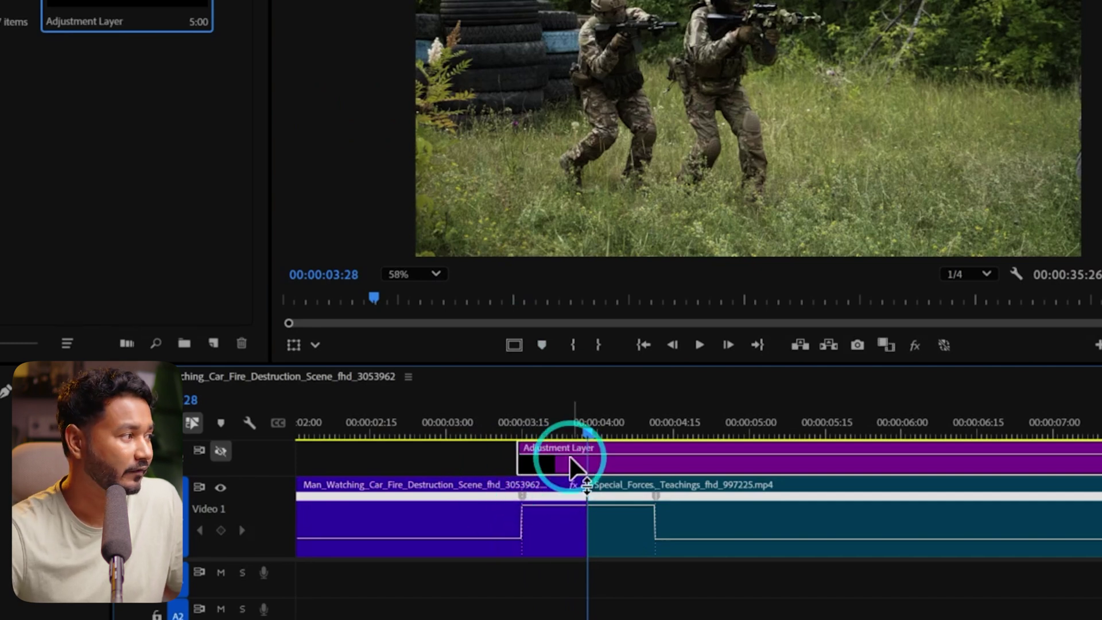
{"action": "left_click_drag", "start_coordinate": [570, 464], "coordinate": [555, 472]}
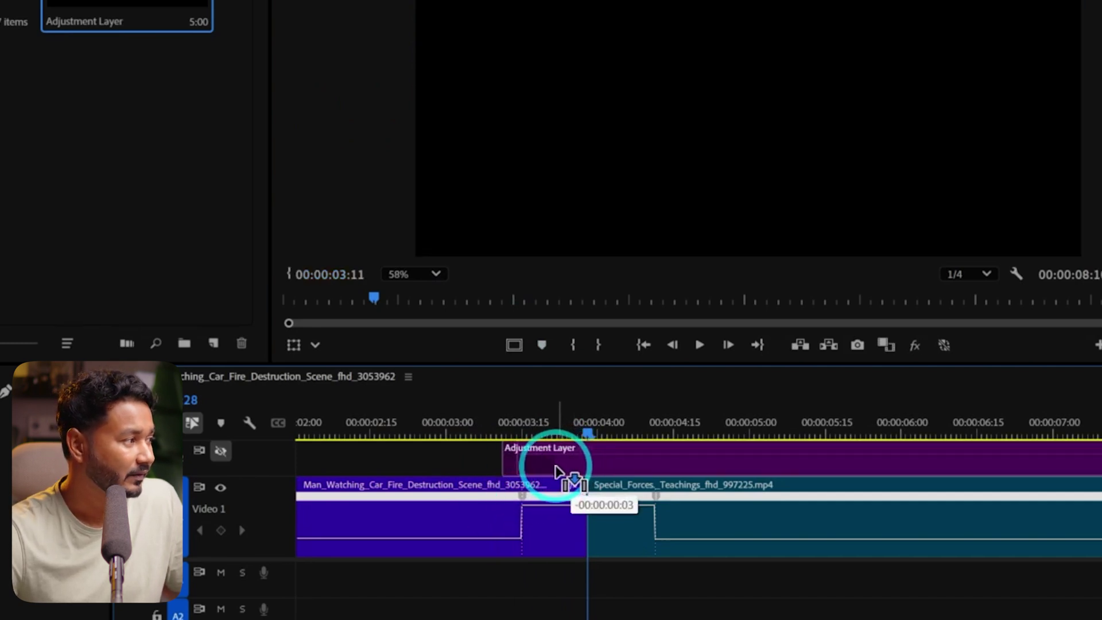
{"action": "left_click_drag", "start_coordinate": [555, 472], "coordinate": [556, 474]}
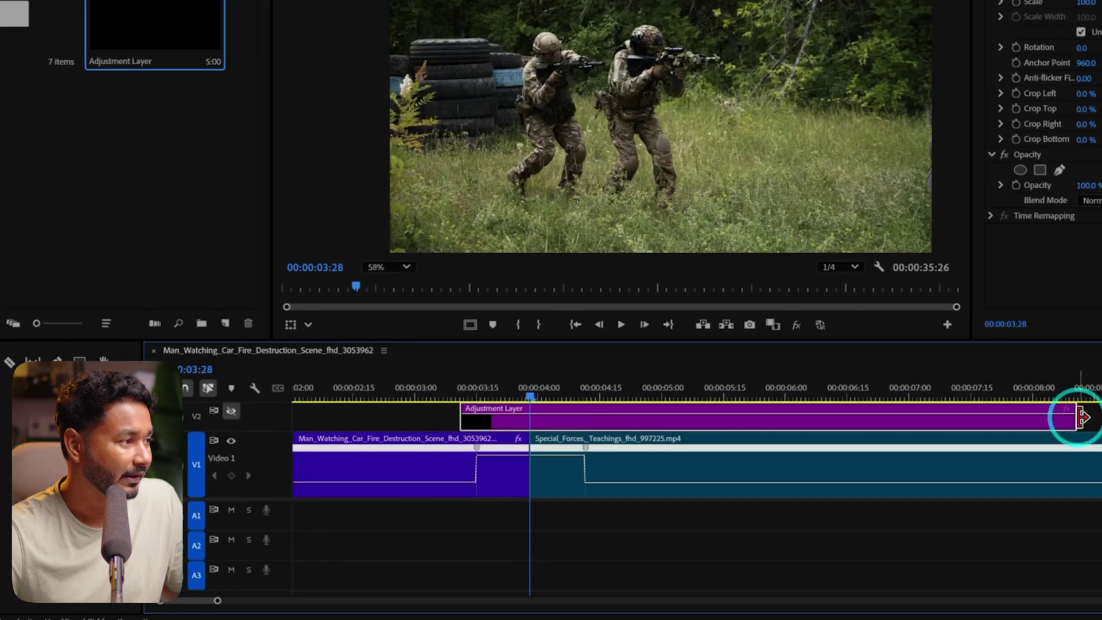
Step: Trim the adjustment layer's end to about 00:00:04:15, just past the second clip's speed keyframe, and play back the transition
{"action": "left_click_drag", "start_coordinate": [1082, 417], "coordinate": [601, 428]}
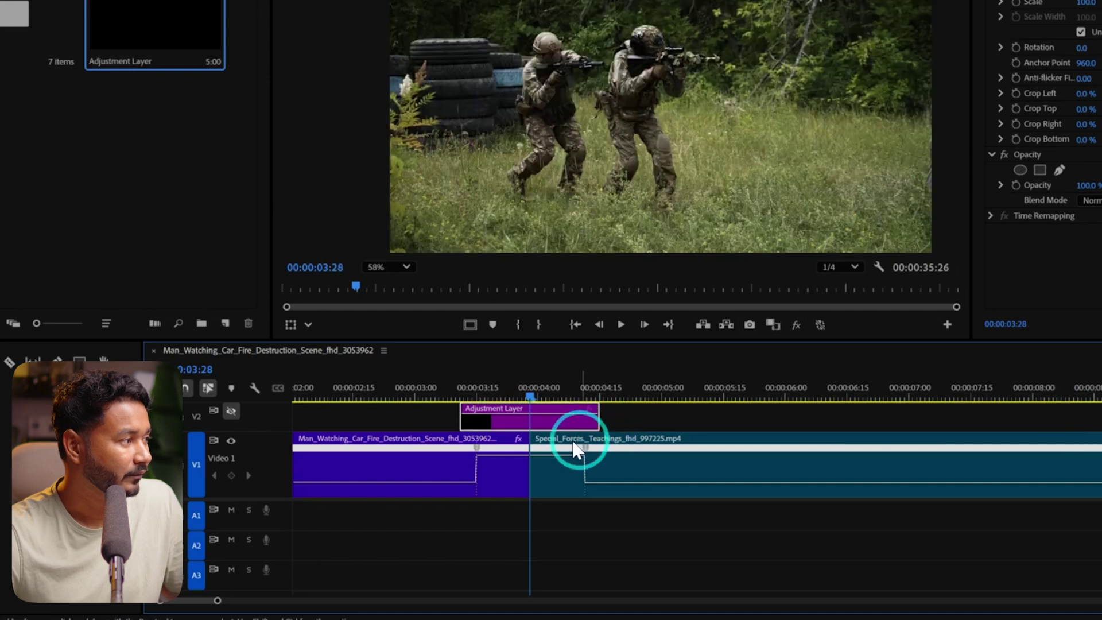
{"action": "left_click", "coordinate": [421, 390]}
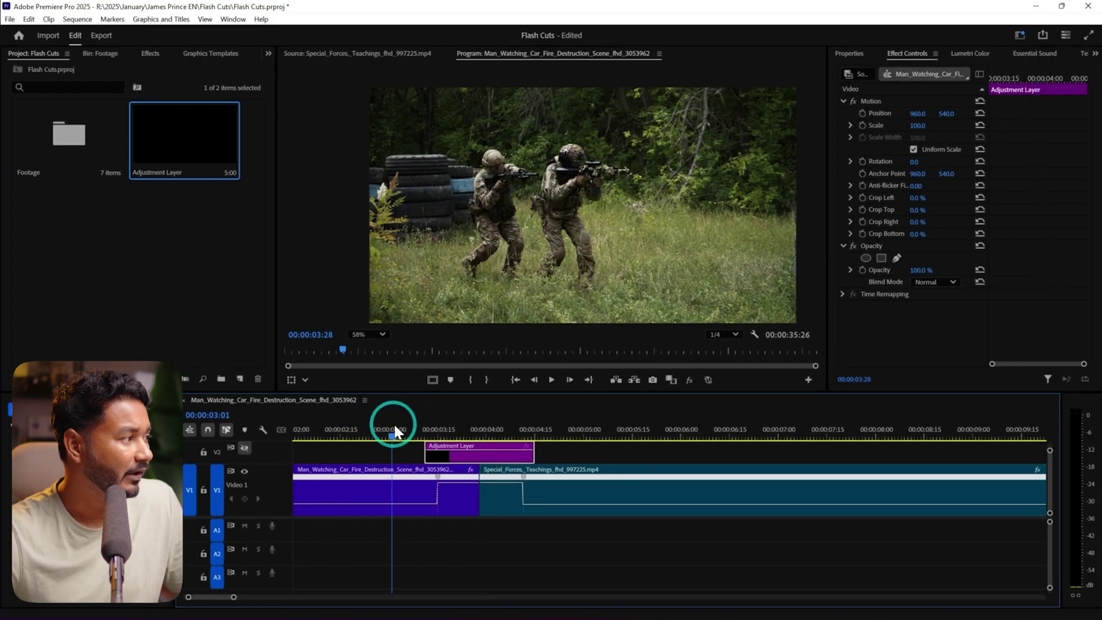
{"action": "key", "text": "space"}
{"action": "left_click", "coordinate": [497, 434]}
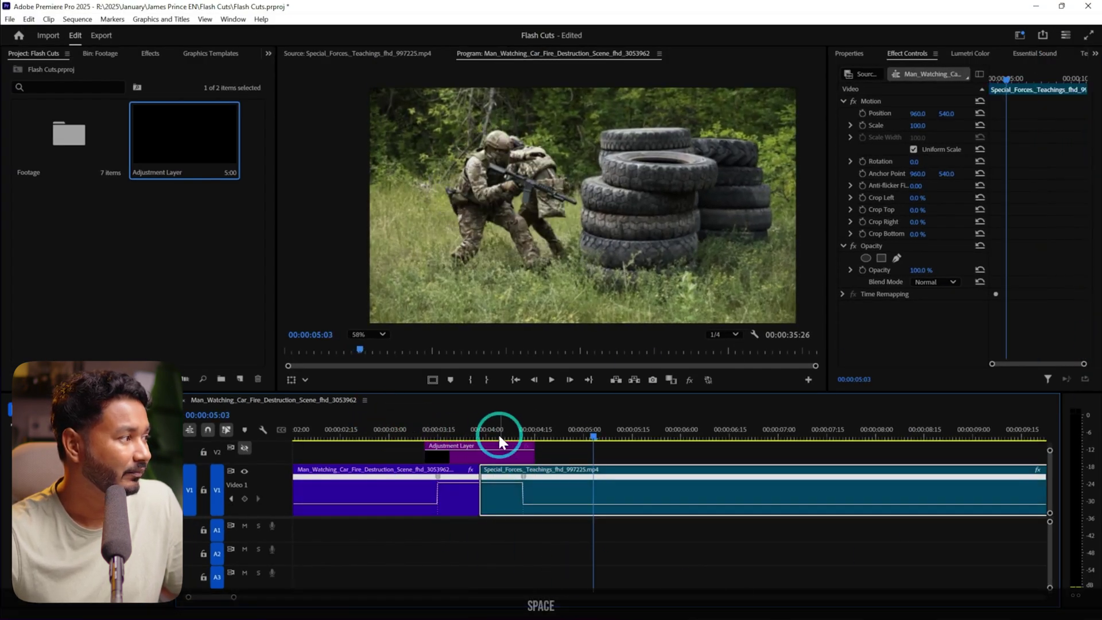
{"action": "left_click", "coordinate": [480, 430]}
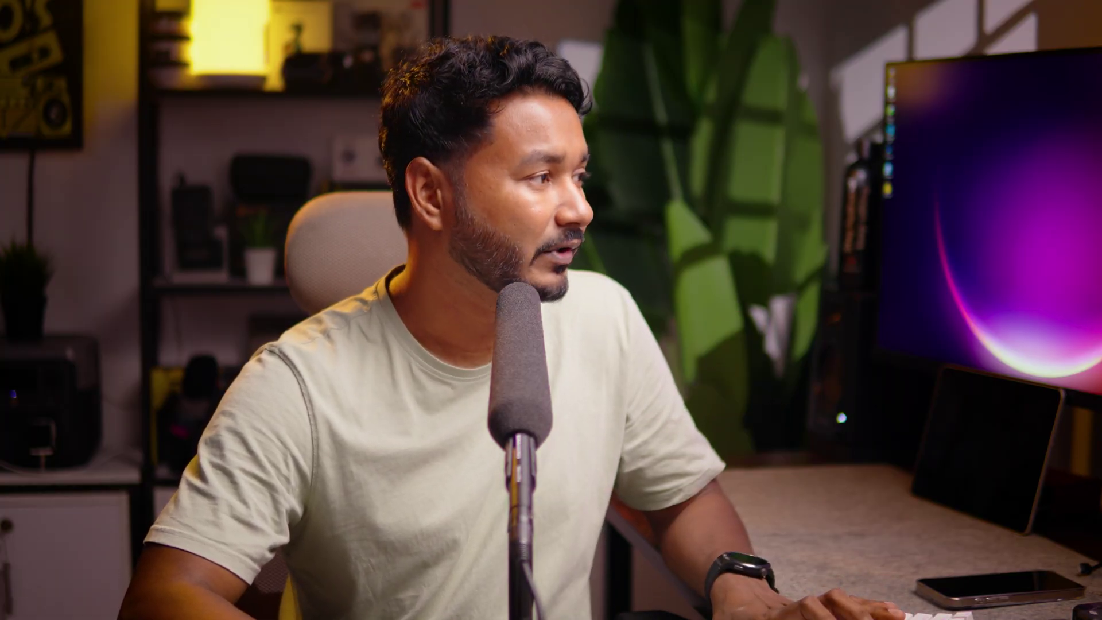
Step: Enlarge the timeline area and apply the Lumetri Color effect to the adjustment layer
{"action": "left_click", "coordinate": [528, 342]}
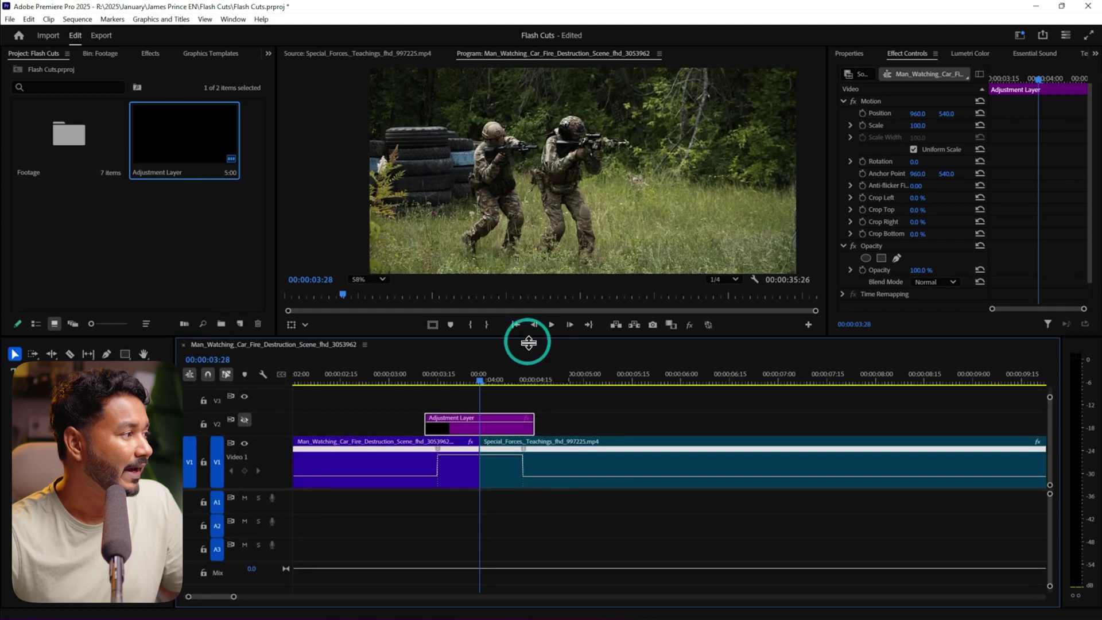
{"action": "left_click_drag", "start_coordinate": [528, 343], "coordinate": [527, 349]}
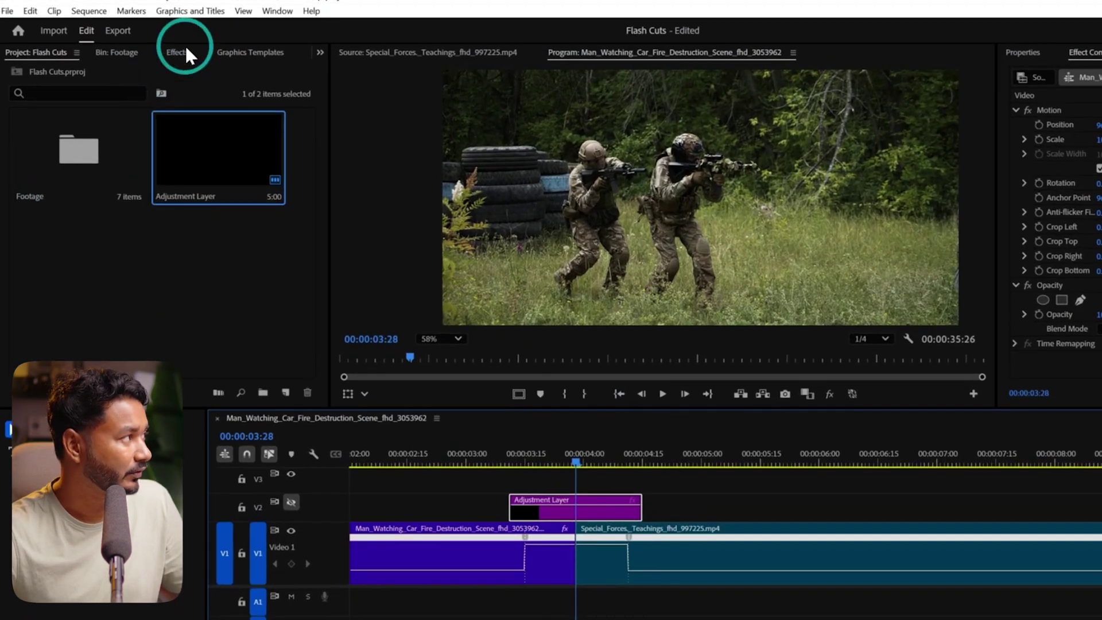
{"action": "left_click", "coordinate": [185, 50]}
{"action": "left_click", "coordinate": [107, 75]}
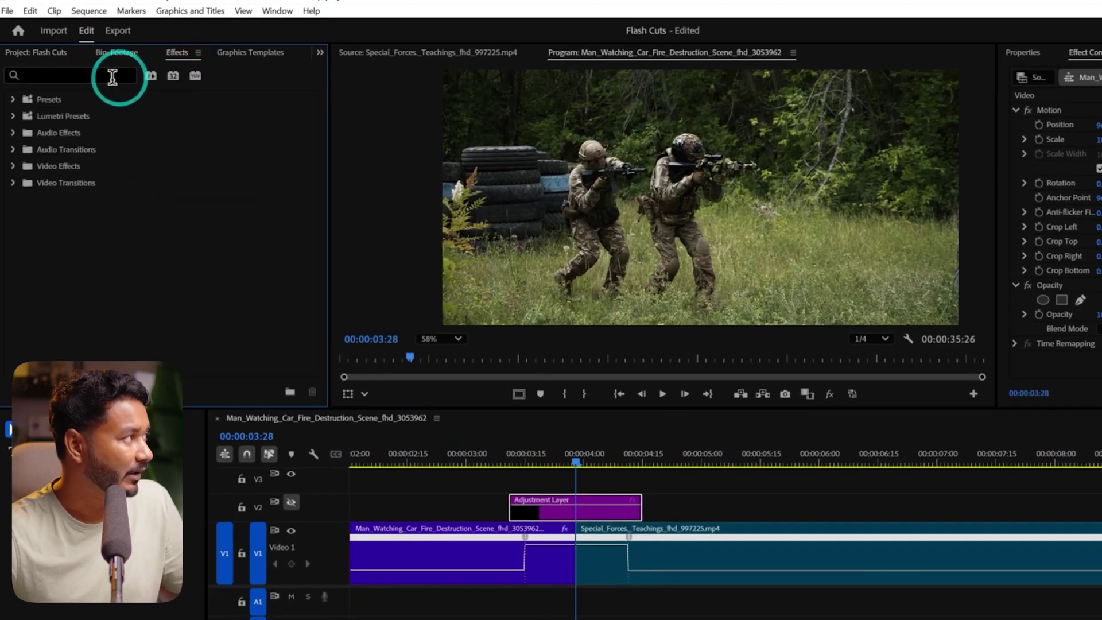
{"action": "type", "text": "lumetri Color"}
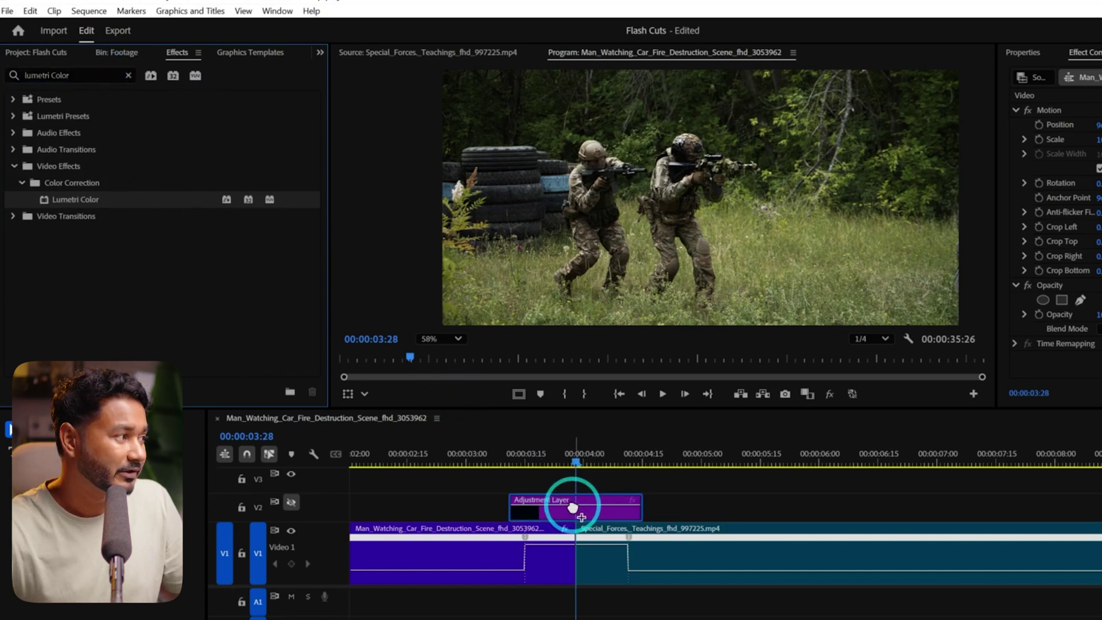
{"action": "left_click_drag", "start_coordinate": [572, 508], "coordinate": [574, 514]}
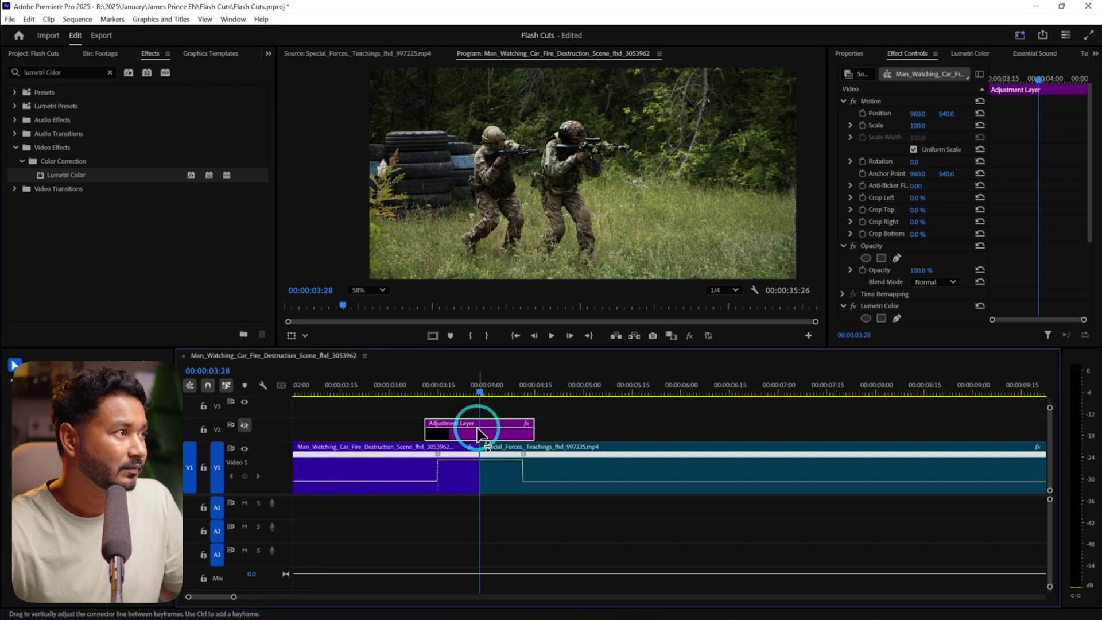
Step: Add an Exposure keyframe of 6.8 at the cut (00:00:03:28) in the adjustment layer's Lumetri Color Basic Correction
{"action": "left_click", "coordinate": [920, 57]}
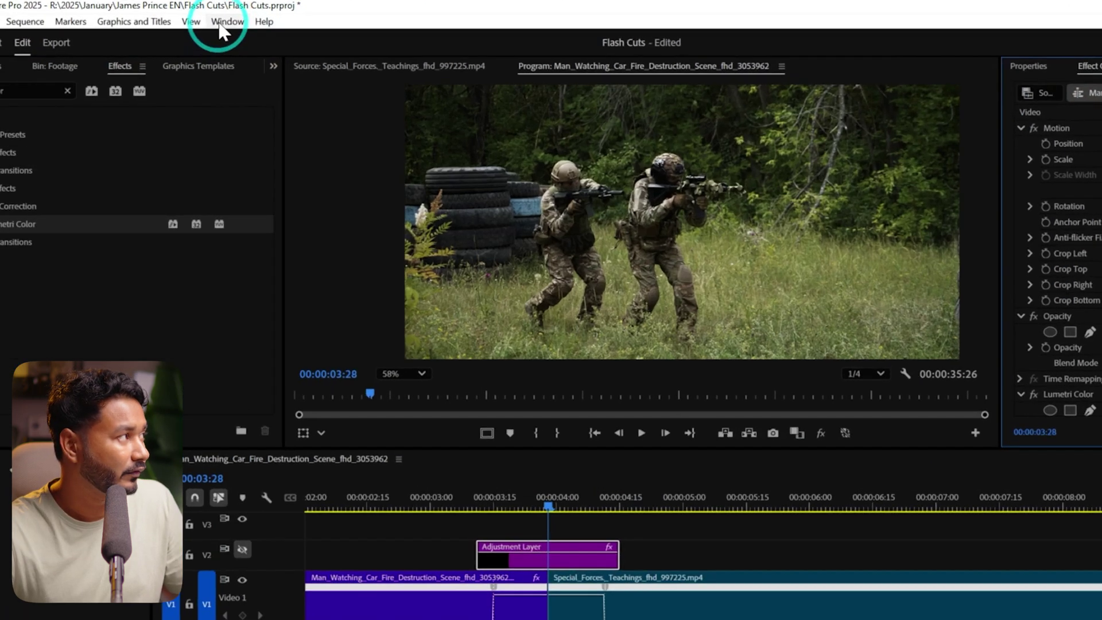
{"action": "left_click", "coordinate": [233, 19]}
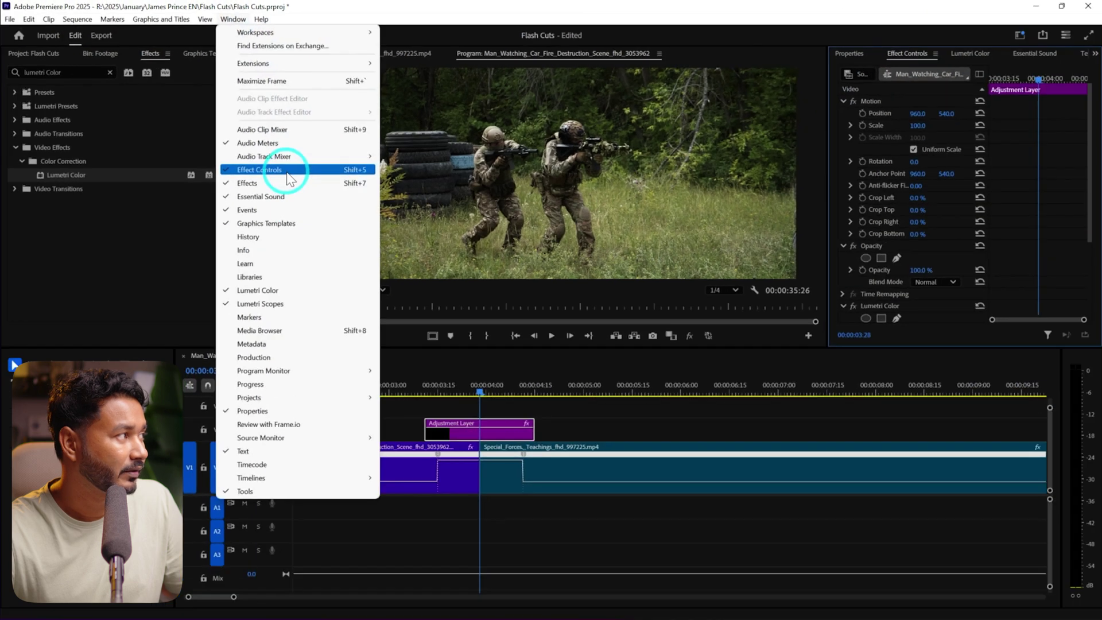
{"action": "left_click", "coordinate": [286, 173]}
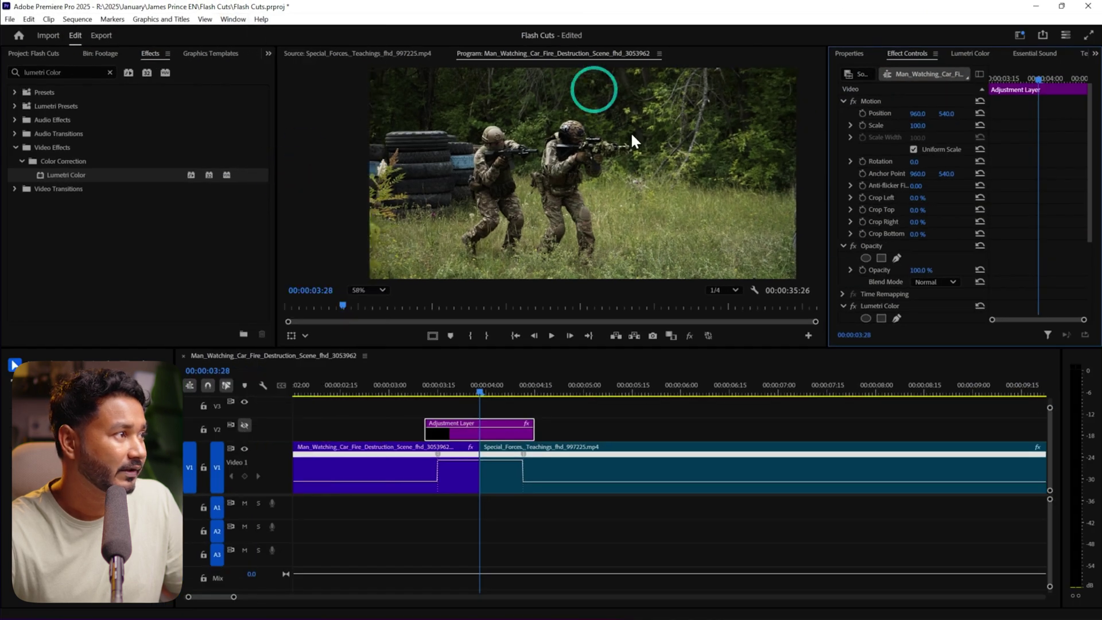
{"action": "scroll", "coordinate": [982, 158], "scroll_direction": "down", "scroll_amount": 3}
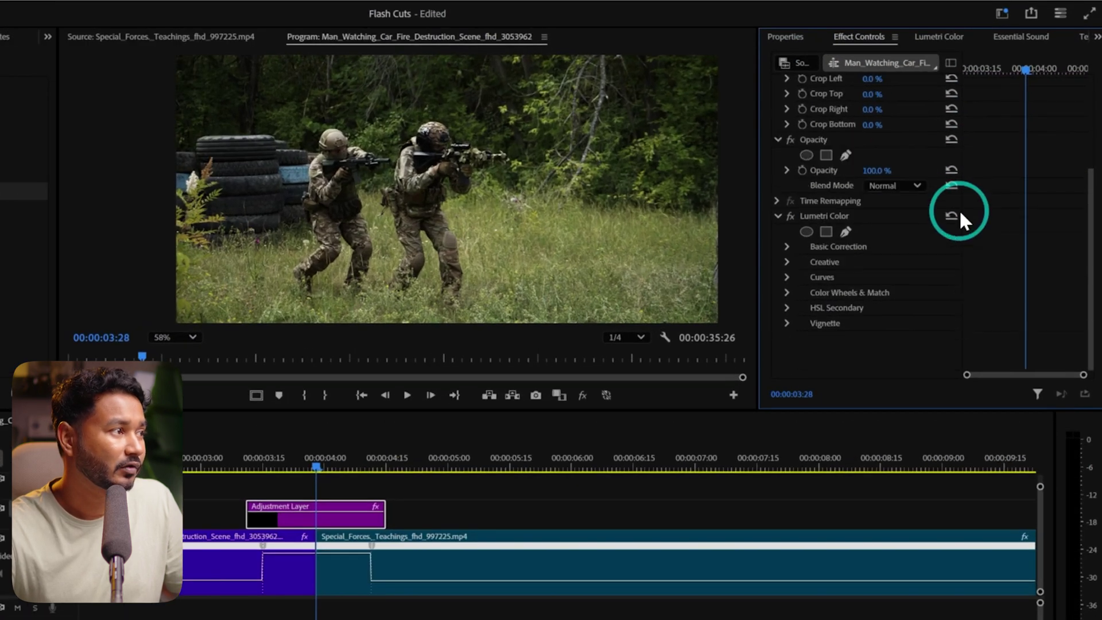
{"action": "left_click", "coordinate": [863, 219]}
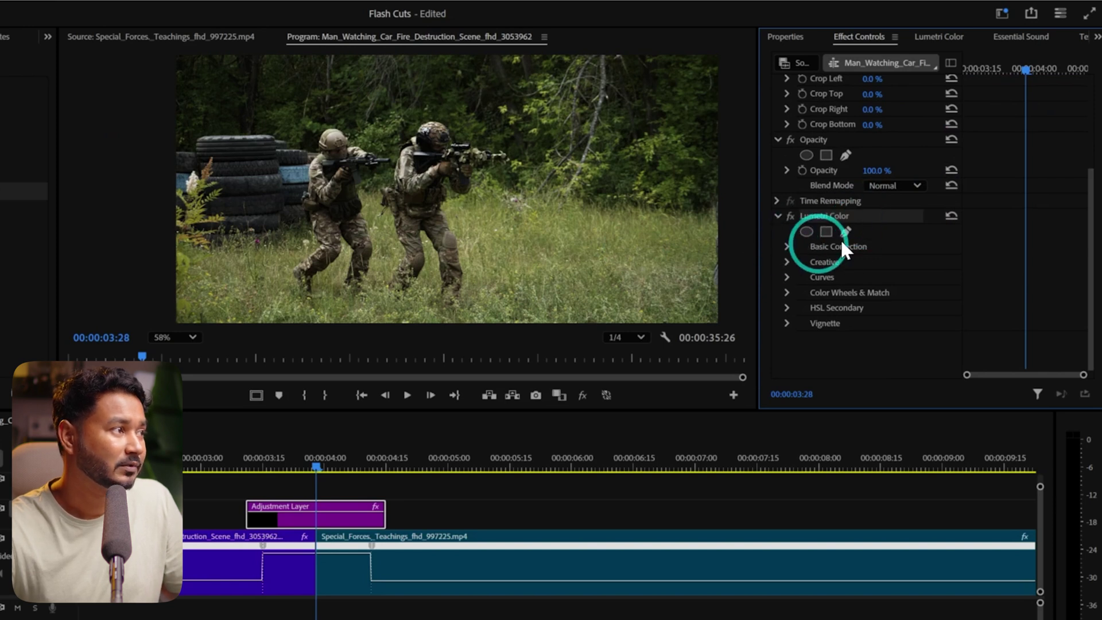
{"action": "left_click", "coordinate": [787, 246]}
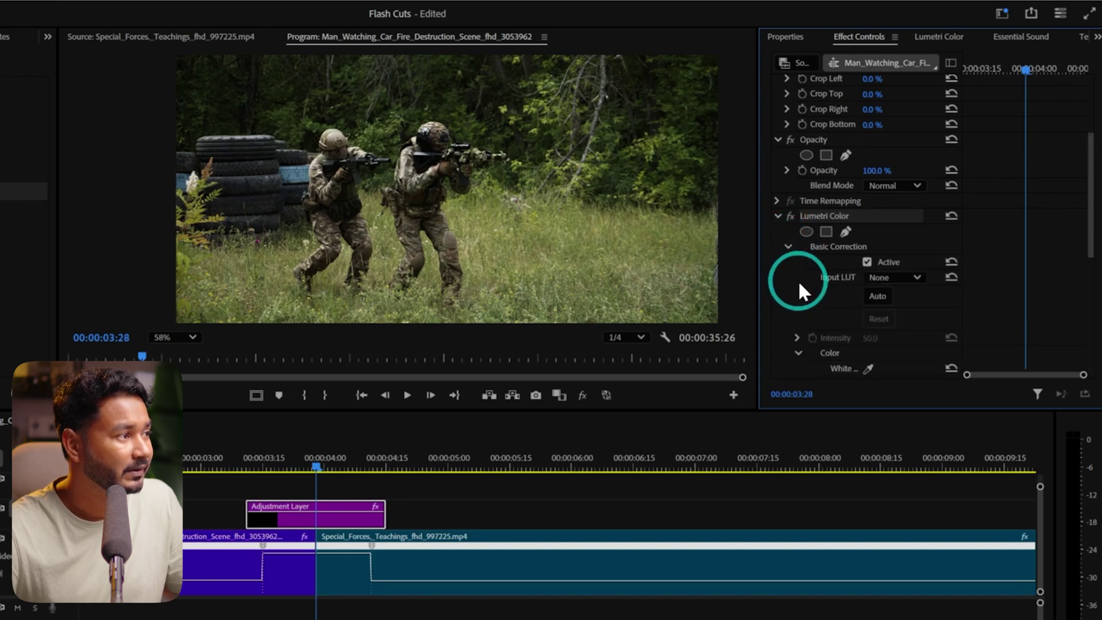
{"action": "scroll", "coordinate": [798, 280], "scroll_direction": "down", "scroll_amount": 2}
{"action": "scroll", "coordinate": [799, 285], "scroll_direction": "down", "scroll_amount": 2}
{"action": "scroll", "coordinate": [930, 333], "scroll_direction": "down", "scroll_amount": 3}
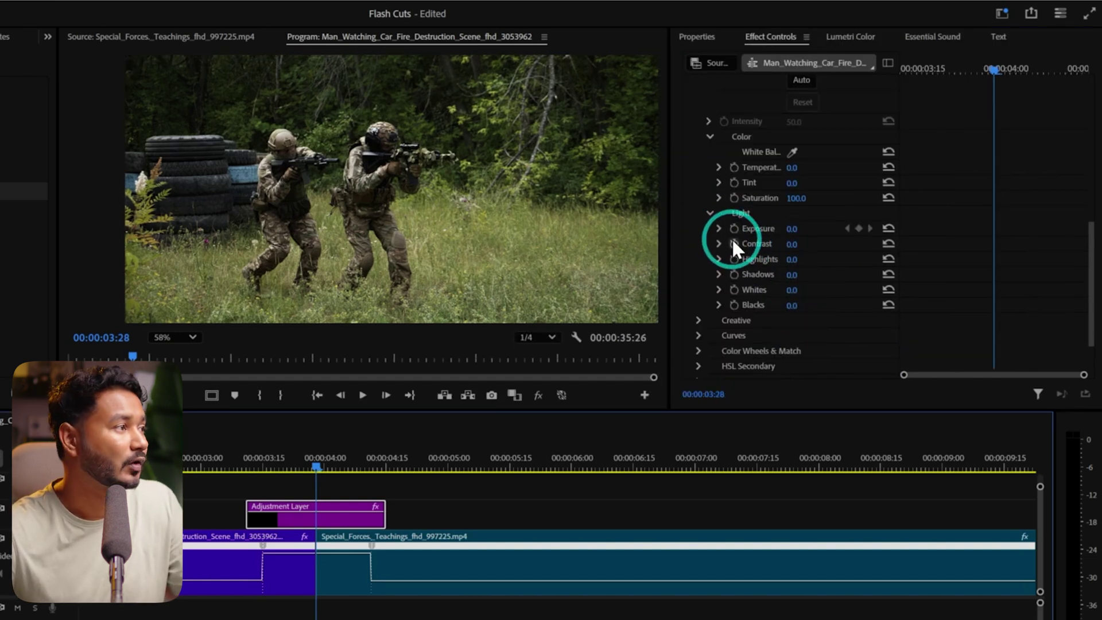
{"action": "left_click", "coordinate": [733, 228]}
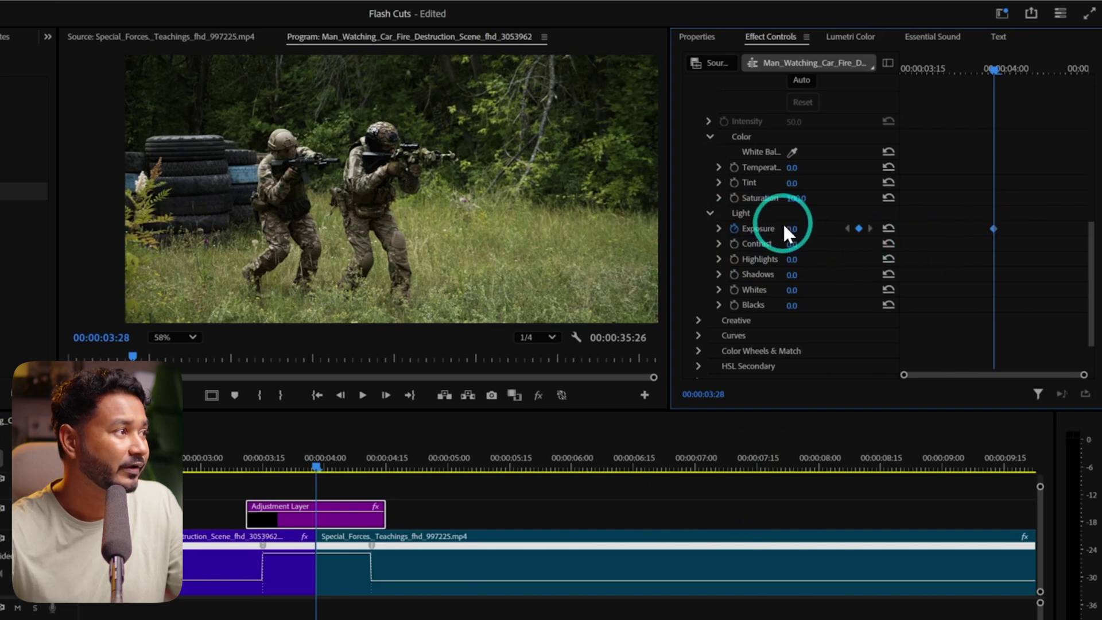
{"action": "mouse_move", "coordinate": [793, 228]}
{"action": "left_mouse_down"}
{"action": "mouse_move", "coordinate": [869, 228]}
{"action": "mouse_move", "coordinate": [812, 228]}
{"action": "left_mouse_up"}
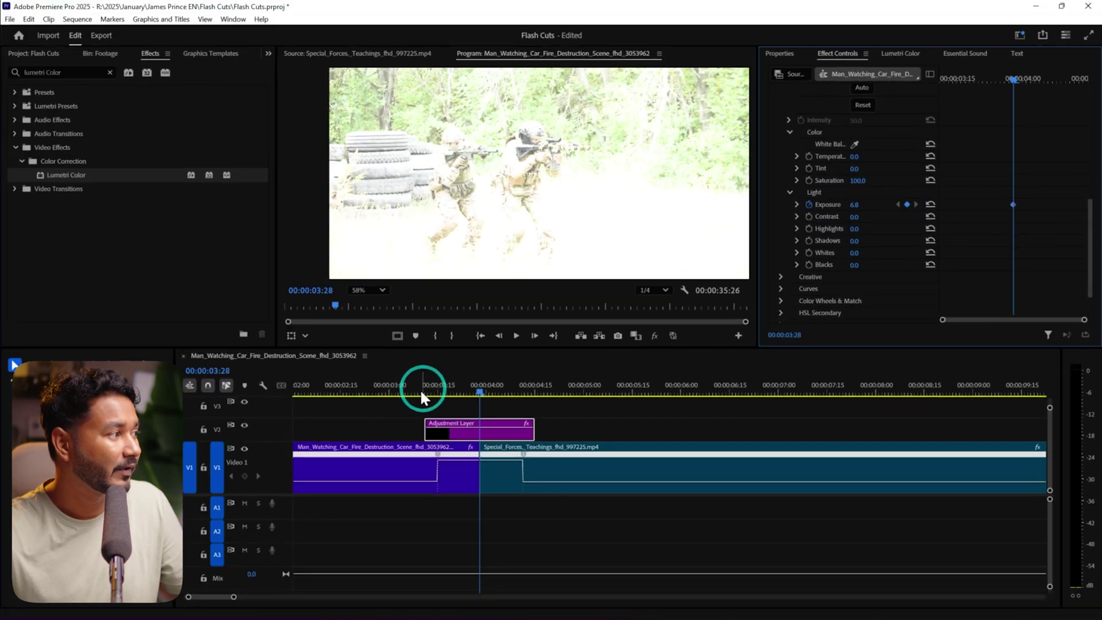
Step: Add an Exposure keyframe of 0.0 at the adjustment layer's start, 00:00:03:11
{"action": "left_click", "coordinate": [212, 468]}
{"action": "key", "text": "space"}
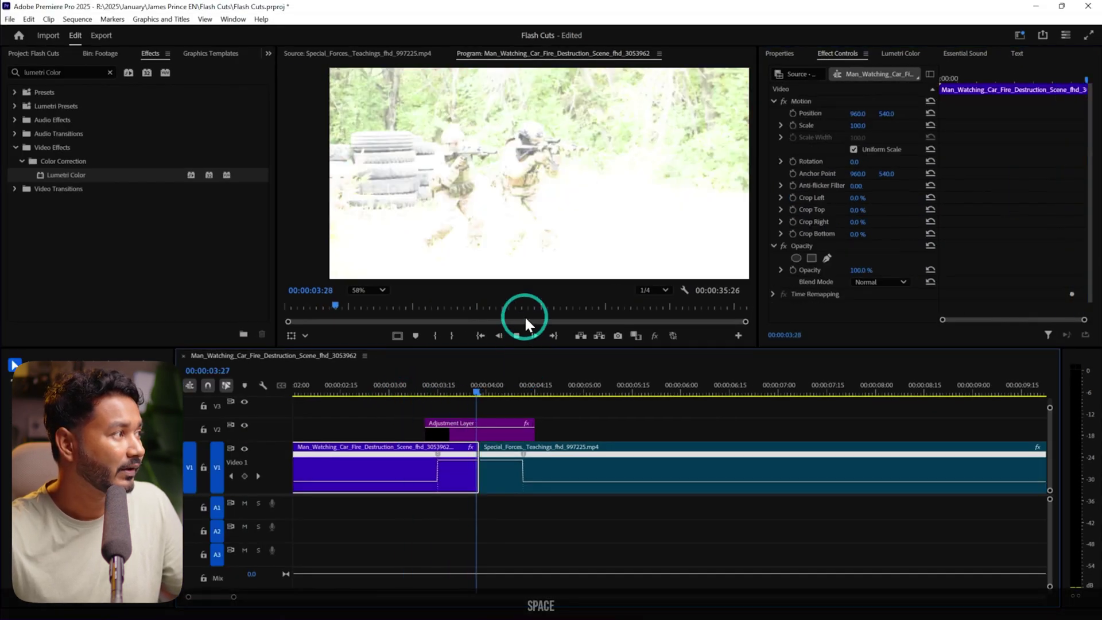
{"action": "left_click_drag", "start_coordinate": [465, 387], "coordinate": [426, 387]}
{"action": "left_click", "coordinate": [445, 432]}
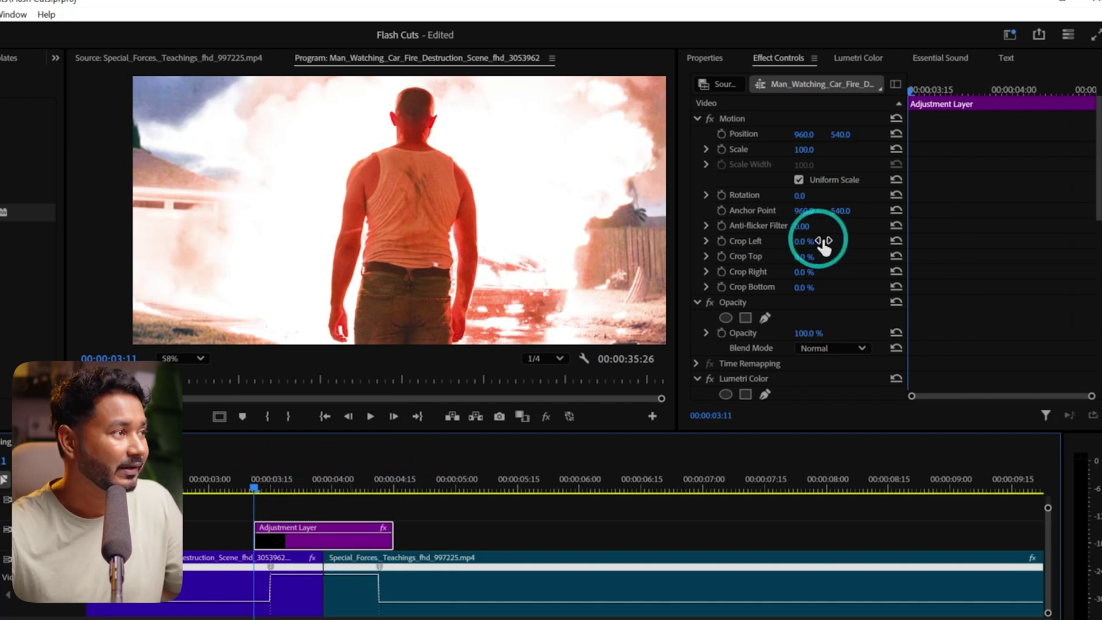
{"action": "scroll", "coordinate": [918, 299], "scroll_direction": "down", "scroll_amount": 8}
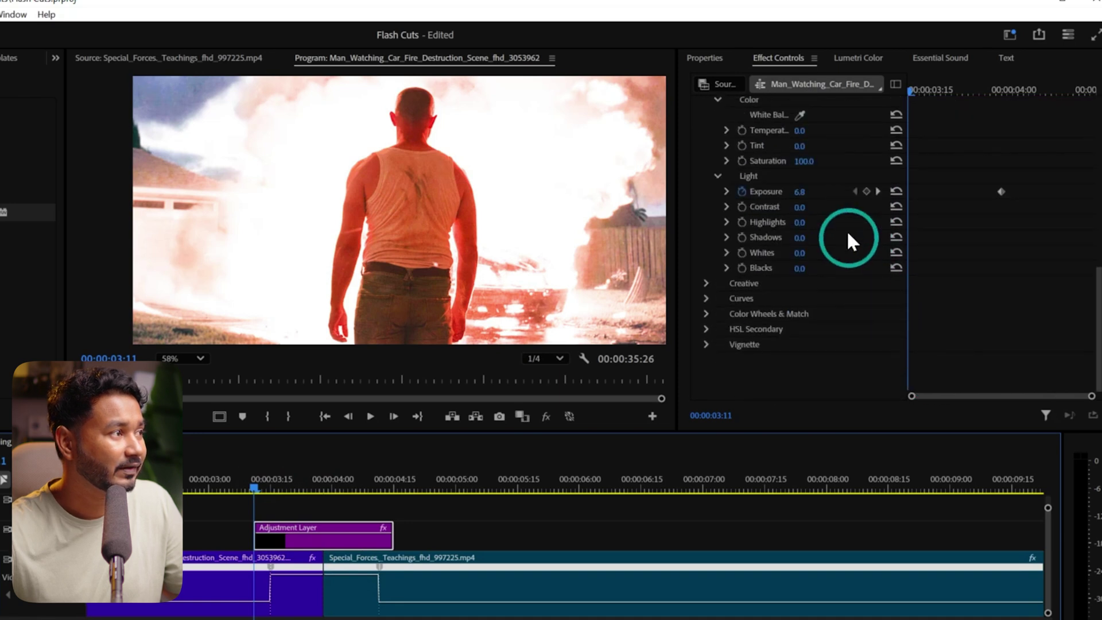
{"action": "left_click", "coordinate": [888, 180]}
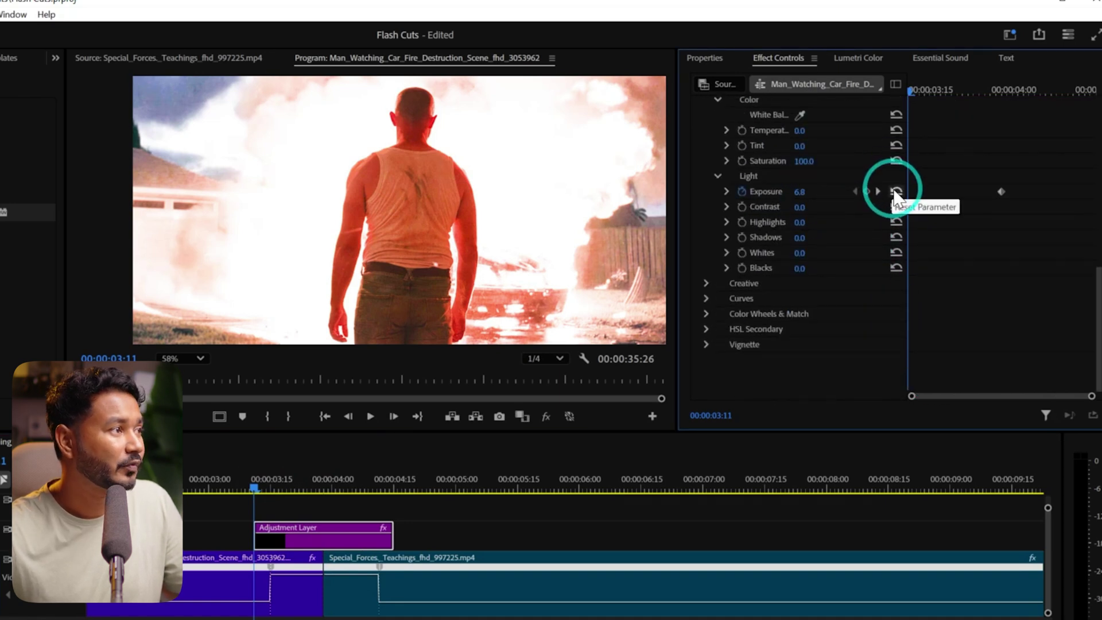
{"action": "left_click", "coordinate": [896, 191]}
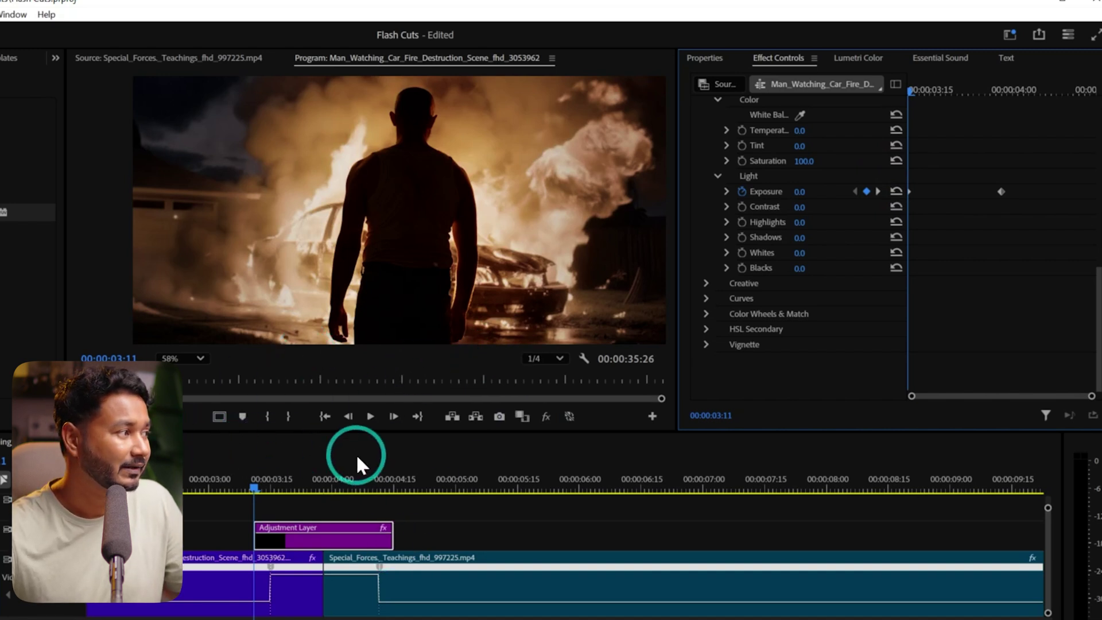
Step: Reset Exposure with a keyframe near the adjustment layer's end, at about 00:00:04:12, and play back the flash transition
{"action": "left_click", "coordinate": [381, 477]}
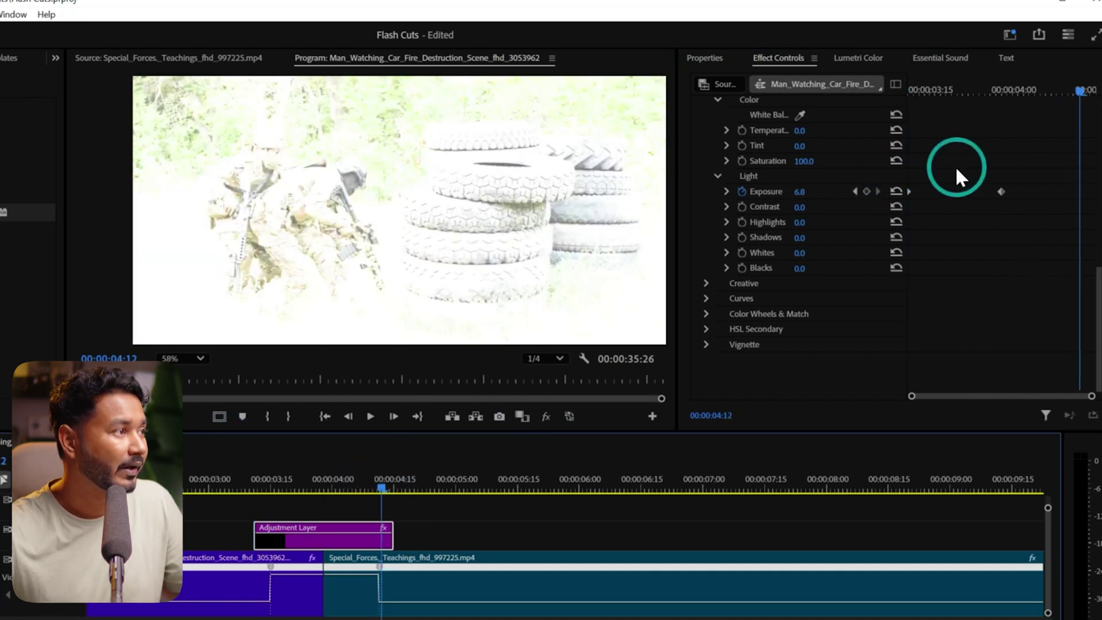
{"action": "left_click", "coordinate": [897, 191]}
{"action": "left_click_drag", "start_coordinate": [1076, 192], "coordinate": [1096, 191]}
{"action": "left_click", "coordinate": [229, 478]}
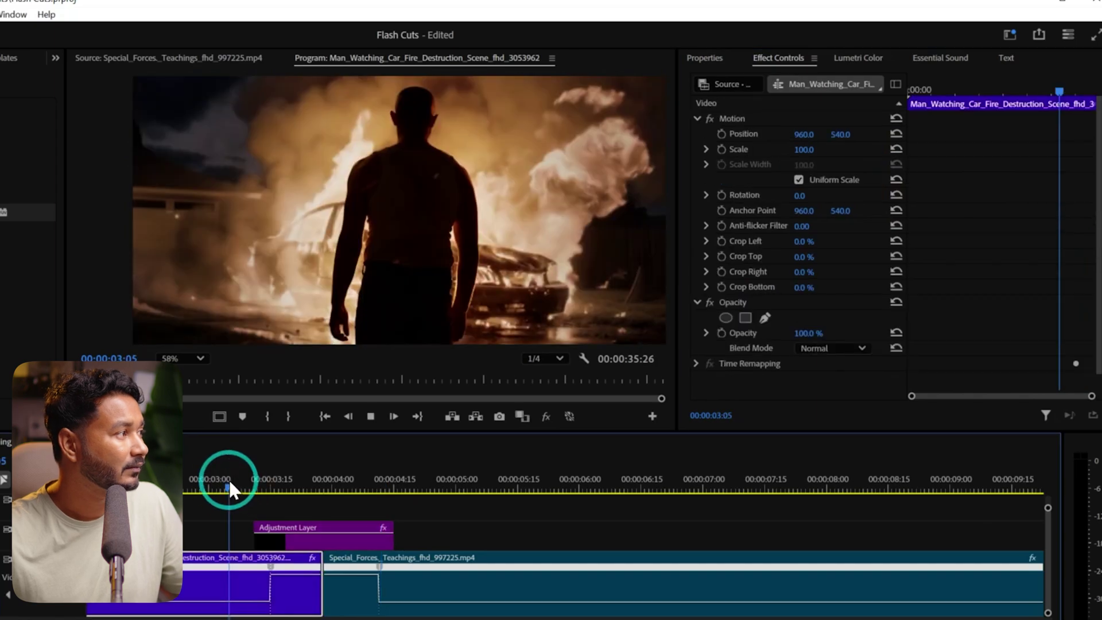
{"action": "key", "text": "space"}
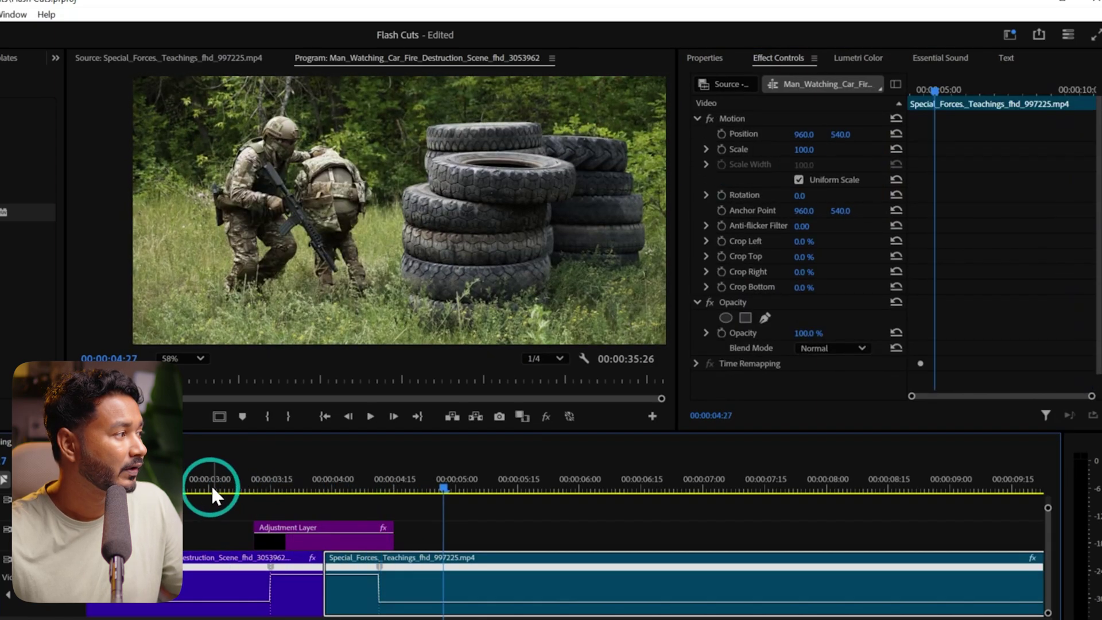
{"action": "left_click", "coordinate": [227, 473]}
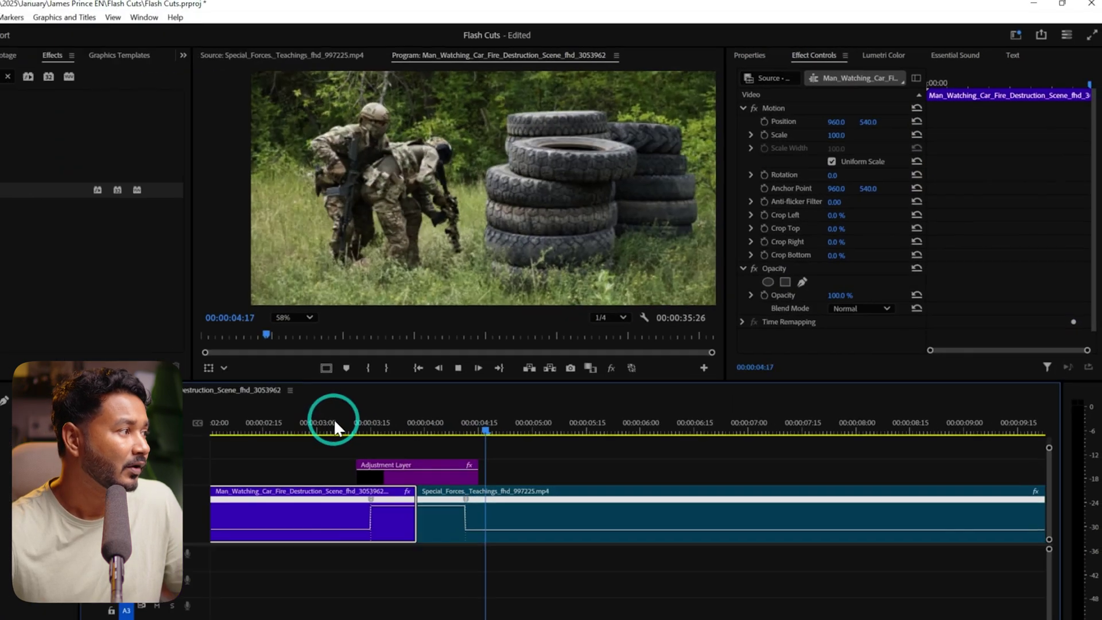
{"action": "key", "text": "space"}
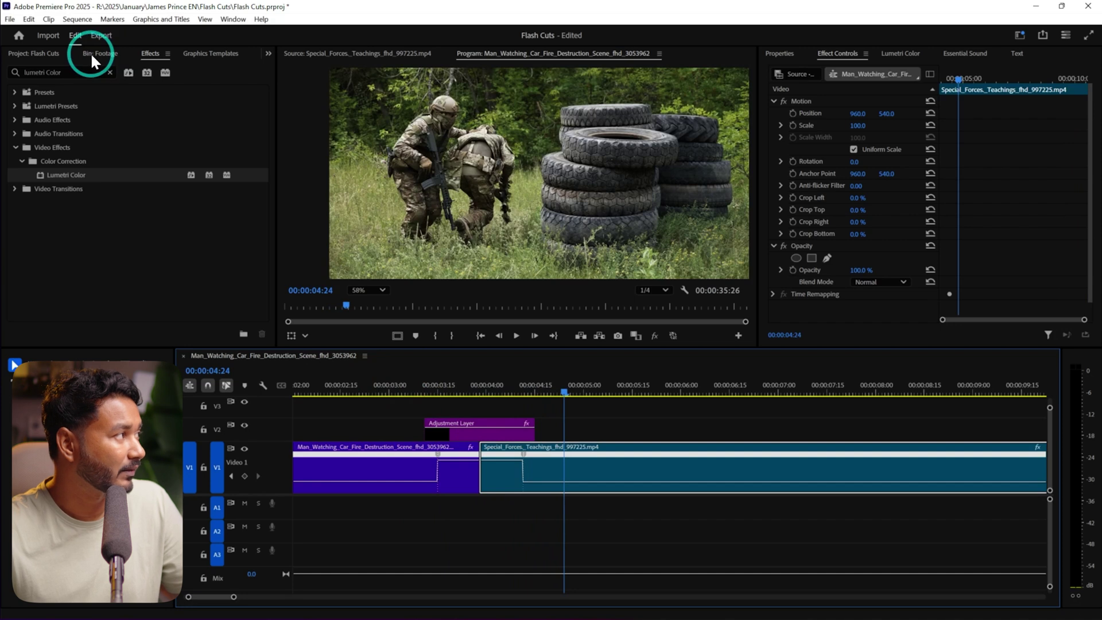
Step: Place Flash SFX on A1 beneath the cut, starting about two frames after the first clip's speed keyframe, and play back the transition
{"action": "left_click", "coordinate": [92, 53]}
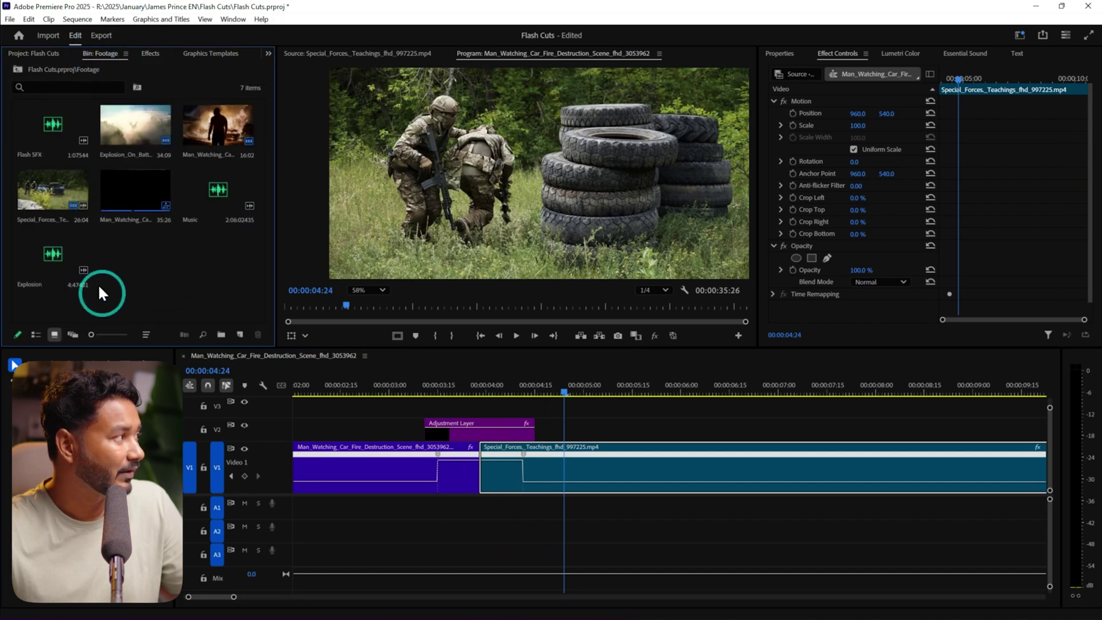
{"action": "left_click_drag", "start_coordinate": [51, 122], "coordinate": [443, 518]}
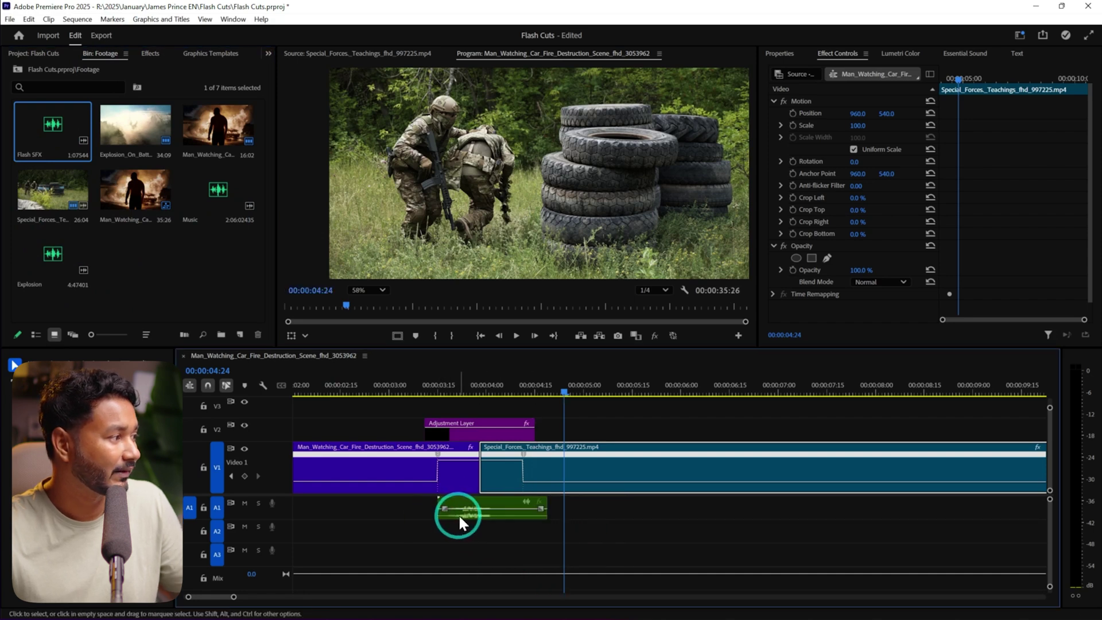
{"action": "left_click", "coordinate": [482, 514]}
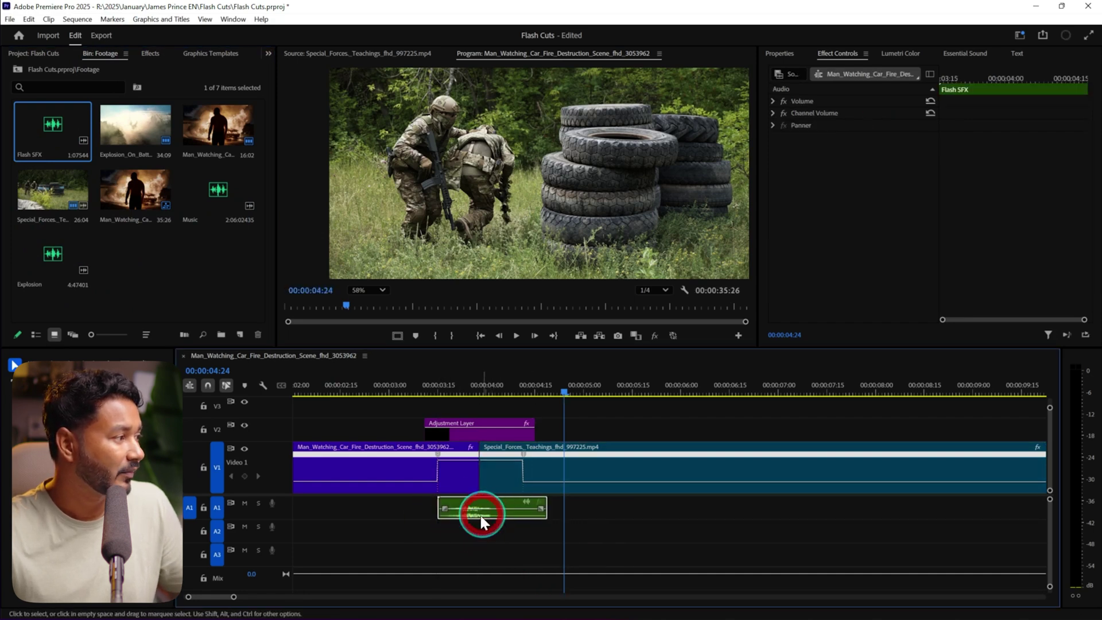
{"action": "key", "text": "alt+Right"}
{"action": "key", "text": "alt+Right"}
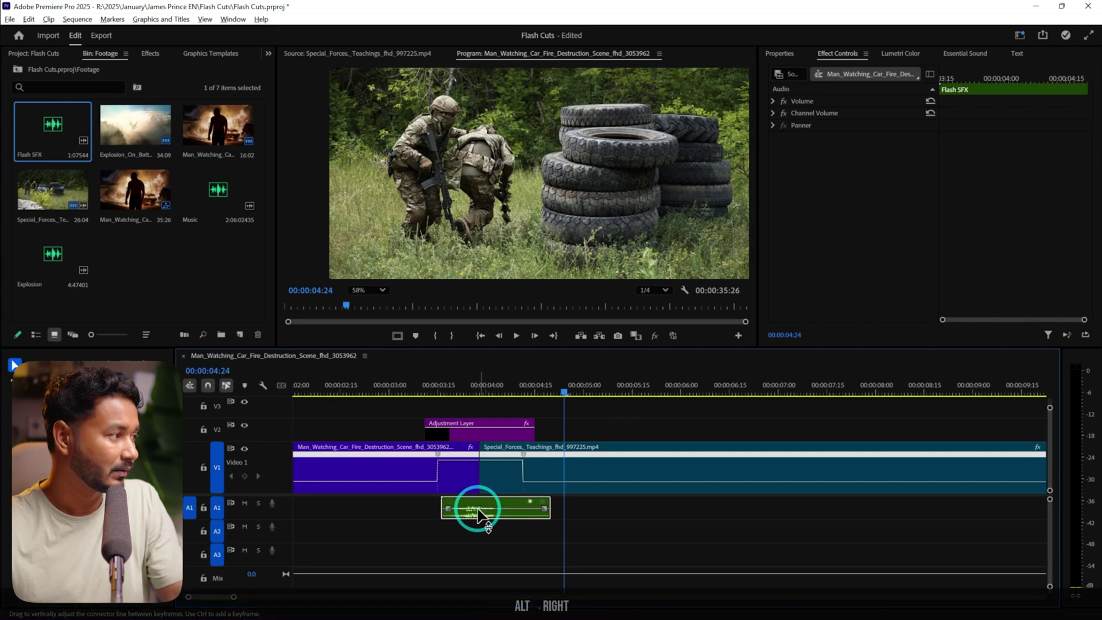
{"action": "left_click", "coordinate": [400, 384]}
{"action": "key", "text": "space"}
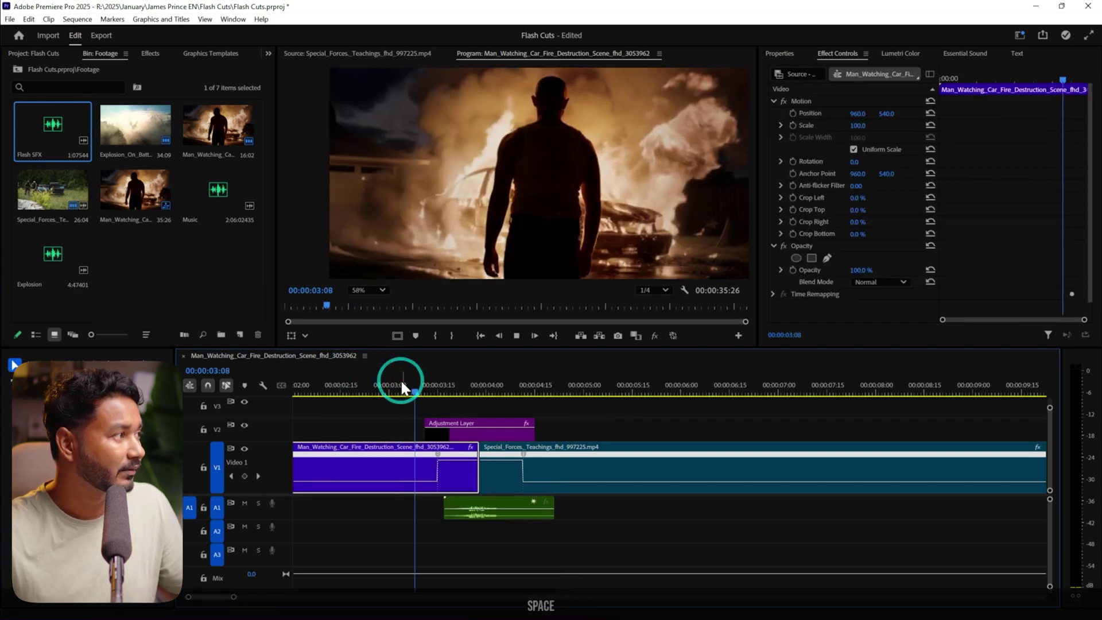
{"action": "left_click", "coordinate": [400, 381]}
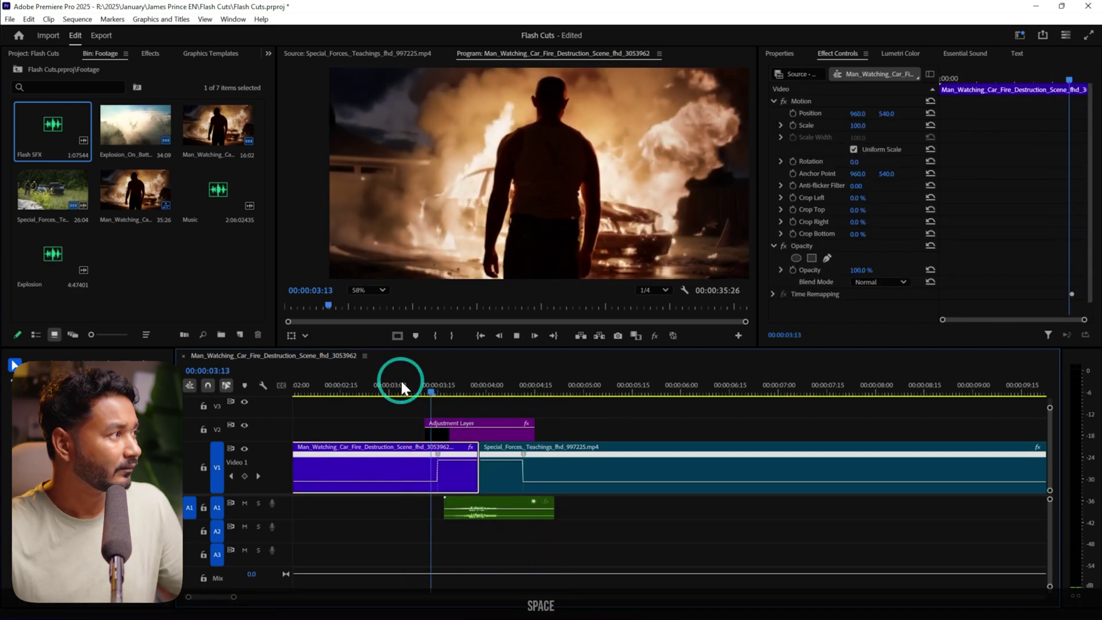
{"action": "left_click", "coordinate": [409, 386]}
{"action": "key", "text": "space"}
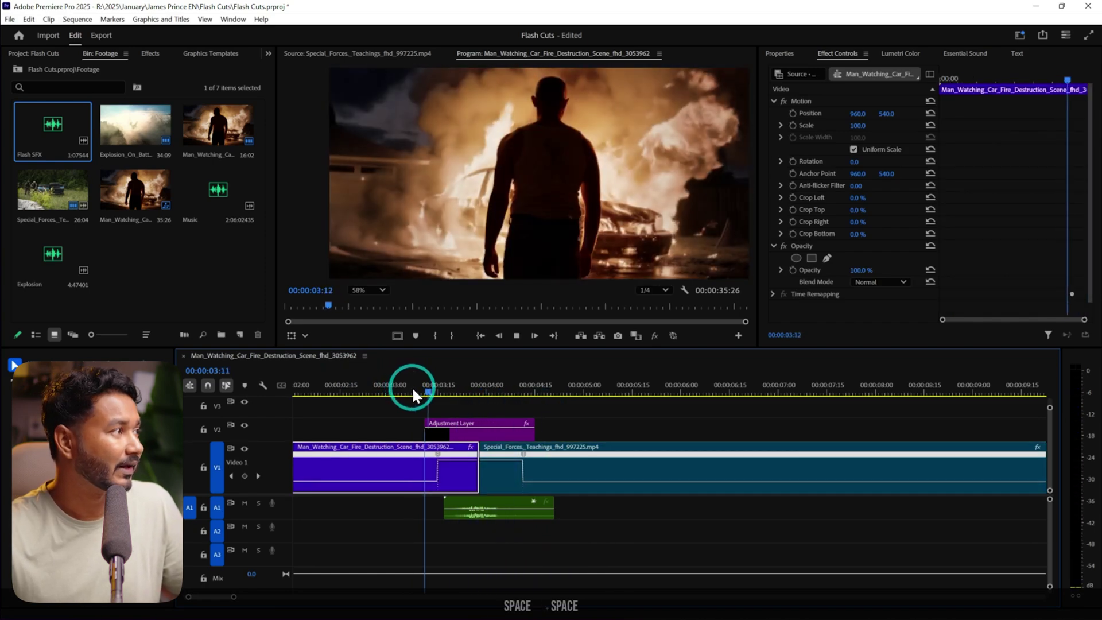
{"action": "key", "text": "space"}
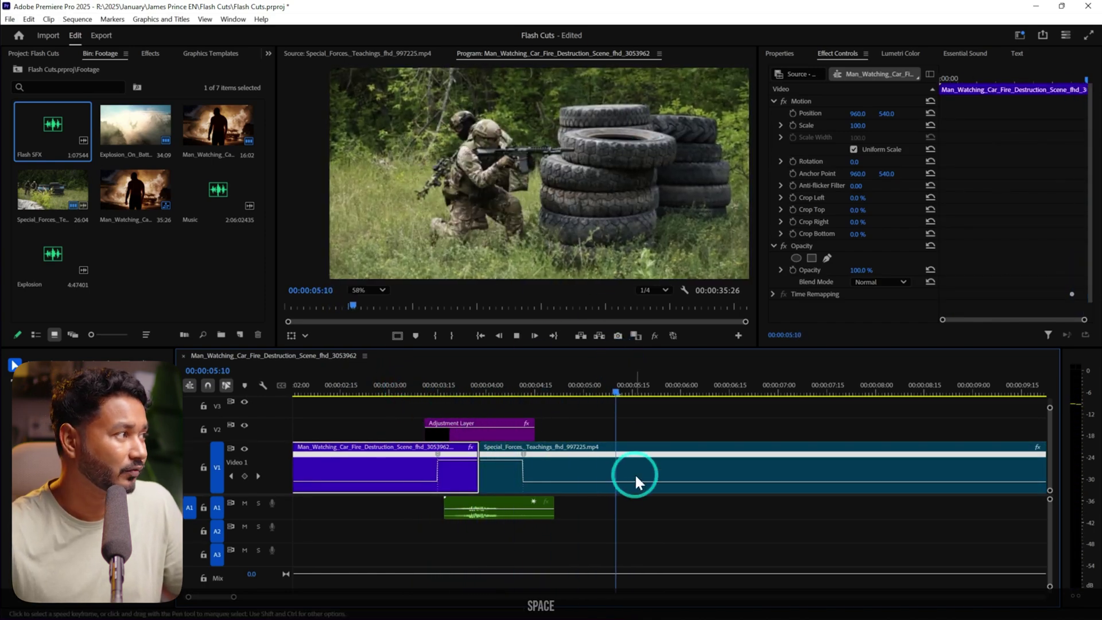
Step: Close the gap on V1 between the Special_Forces clip and the Explosion_On_Battlefield clip
{"action": "left_click", "coordinate": [635, 479]}
{"action": "scroll", "coordinate": [697, 494], "scroll_direction": "down", "scroll_amount": 5}
{"action": "scroll", "coordinate": [737, 556], "scroll_direction": "down", "scroll_amount": 3}
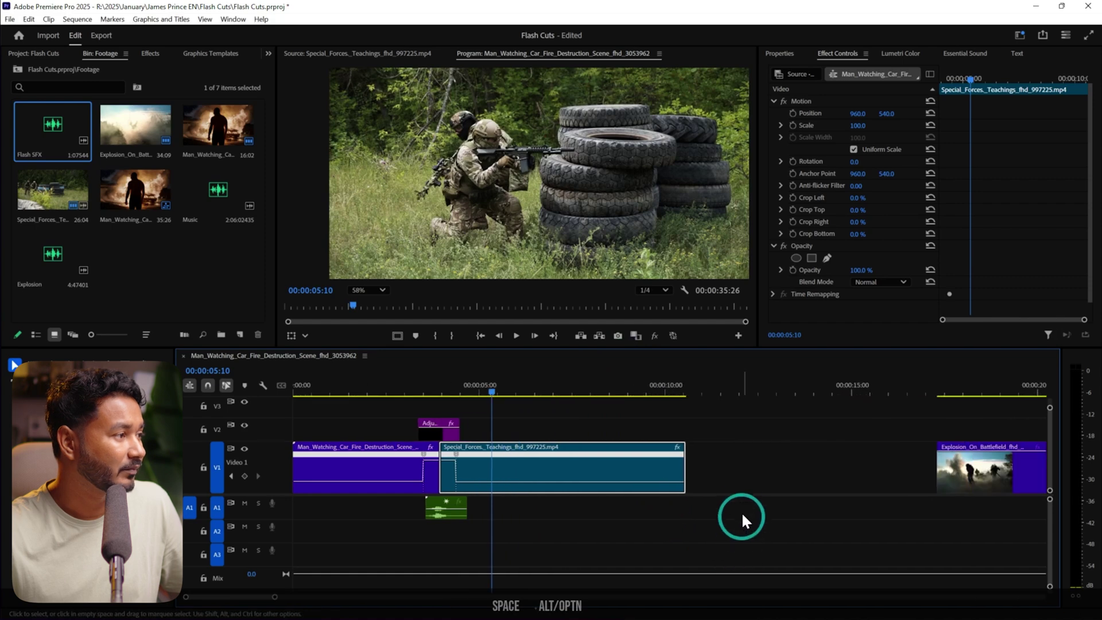
{"action": "right_click", "coordinate": [740, 479]}
{"action": "left_click", "coordinate": [770, 484]}
Step: Speed up the Special_Forces clip after a speed keyframe at 00:00:07:17 and bring the Explosion_On_Battlefield clip against its end
{"action": "right_click", "coordinate": [748, 475]}
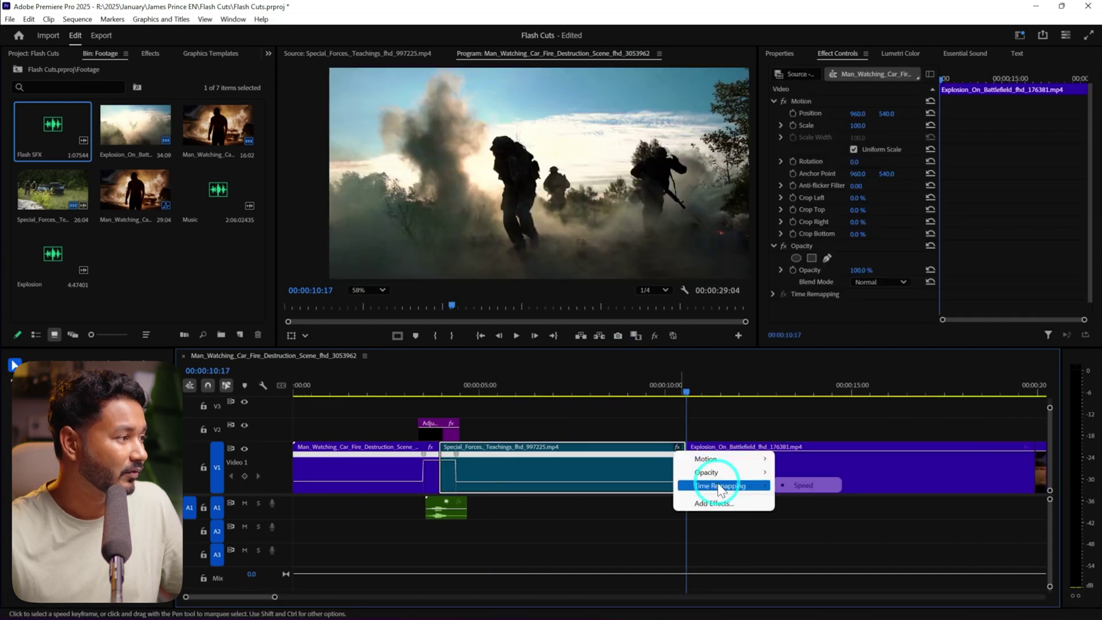
{"action": "left_click", "coordinate": [576, 381]}
{"action": "left_click", "coordinate": [591, 481]}
{"action": "left_click_drag", "start_coordinate": [625, 480], "coordinate": [624, 465]}
{"action": "left_click_drag", "start_coordinate": [745, 473], "coordinate": [650, 473]}
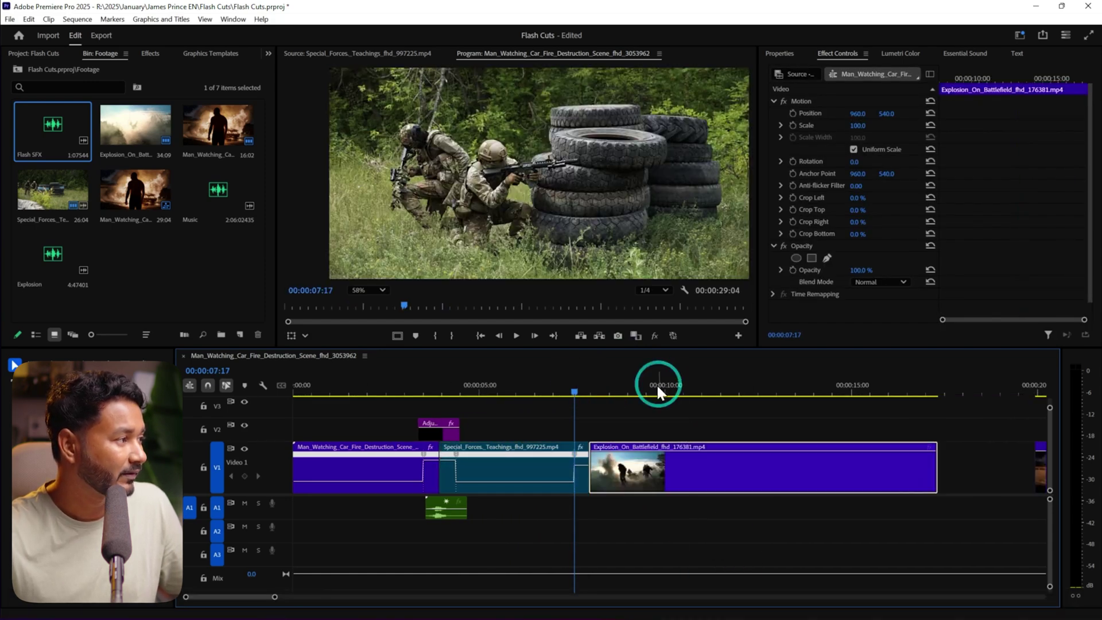
Step: Show the Explosion_On_Battlefield clip's speed line, add a speed keyframe near its start and raise the speed before it
{"action": "left_click", "coordinate": [669, 385]}
{"action": "right_click", "coordinate": [929, 447]}
{"action": "left_click", "coordinate": [969, 502]}
{"action": "left_click", "coordinate": [688, 387]}
{"action": "left_click_drag", "start_coordinate": [698, 416], "coordinate": [699, 258]}
{"action": "left_click", "coordinate": [752, 468], "text": "ctrl"}
Step: Duplicate the adjustment layer on V2 over the second cut, starting at about 00:00:07:13
{"action": "left_click", "coordinate": [440, 427]}
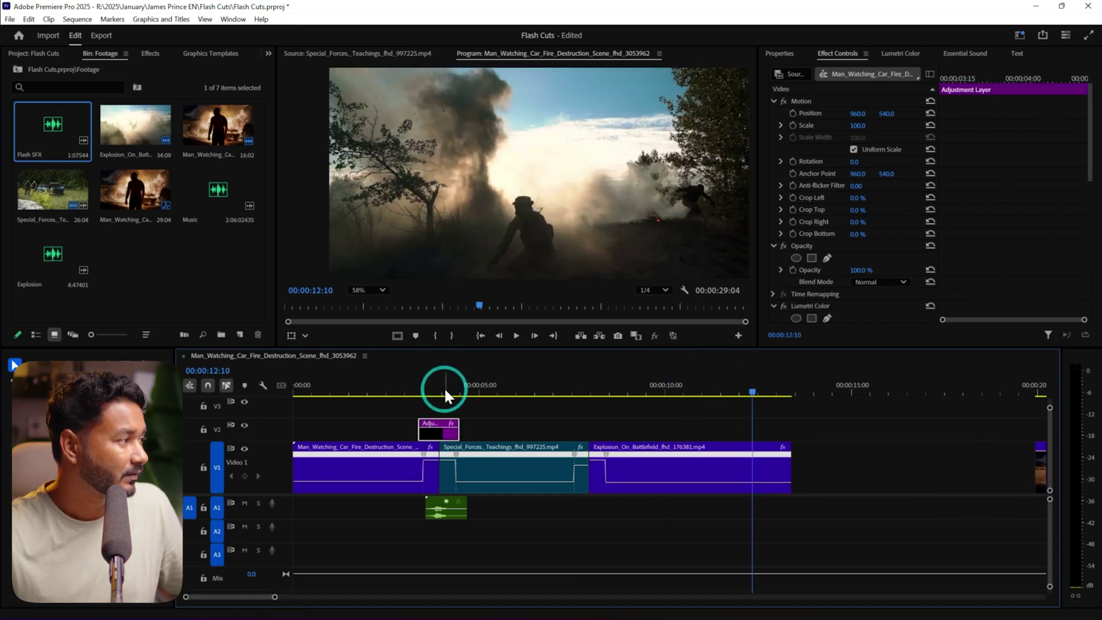
{"action": "left_click", "coordinate": [441, 386]}
{"action": "key", "text": "alt"}
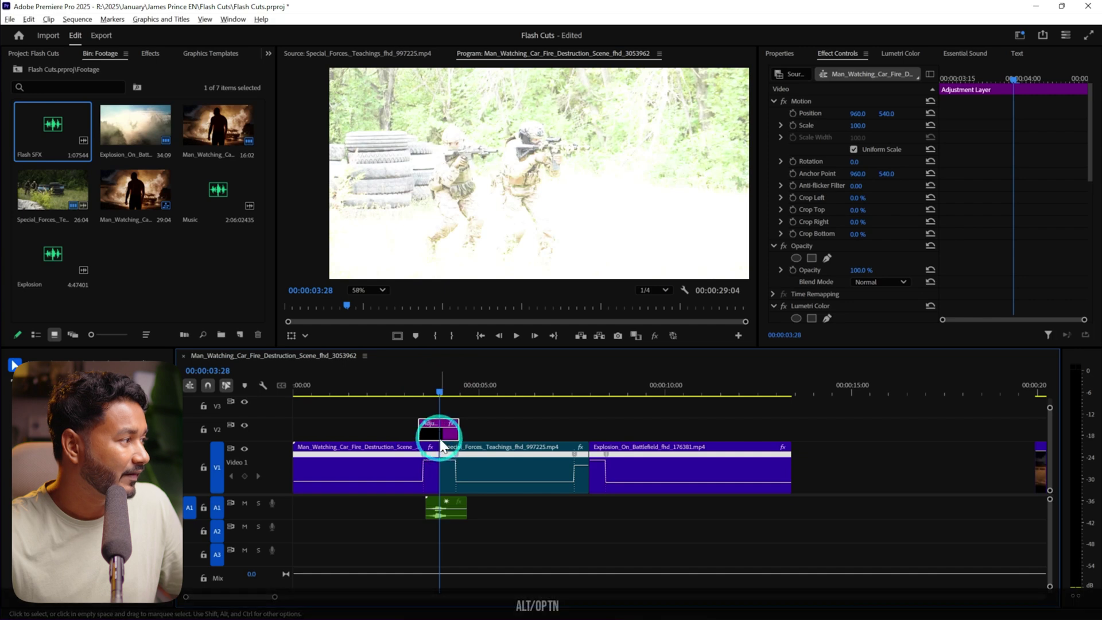
{"action": "left_click_drag", "start_coordinate": [442, 444], "coordinate": [596, 419]}
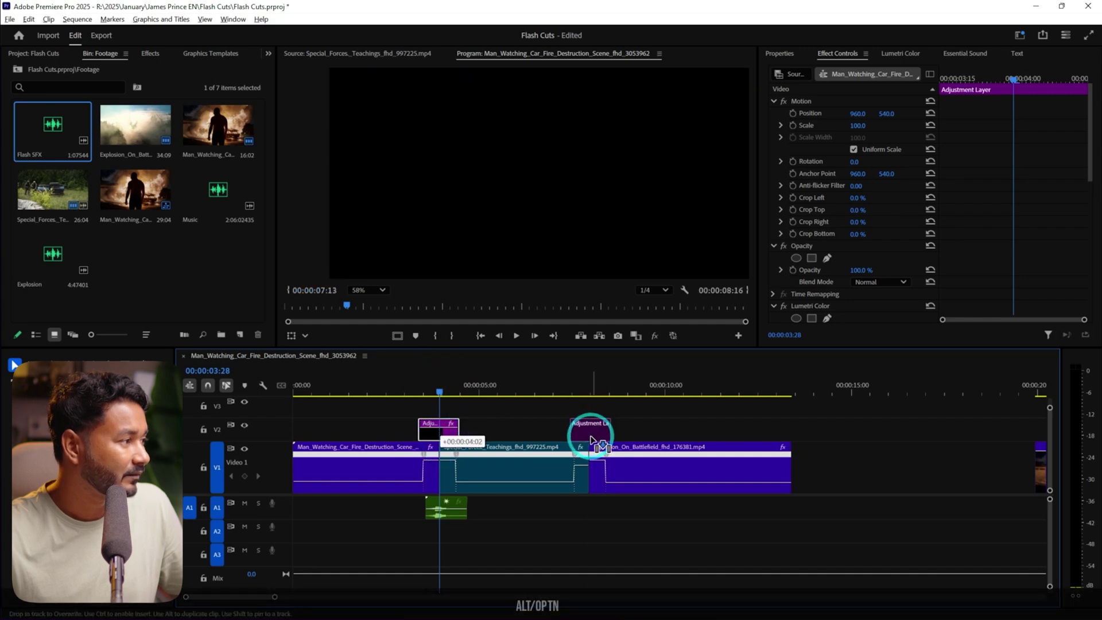
{"action": "left_click_drag", "start_coordinate": [591, 439], "coordinate": [594, 443]}
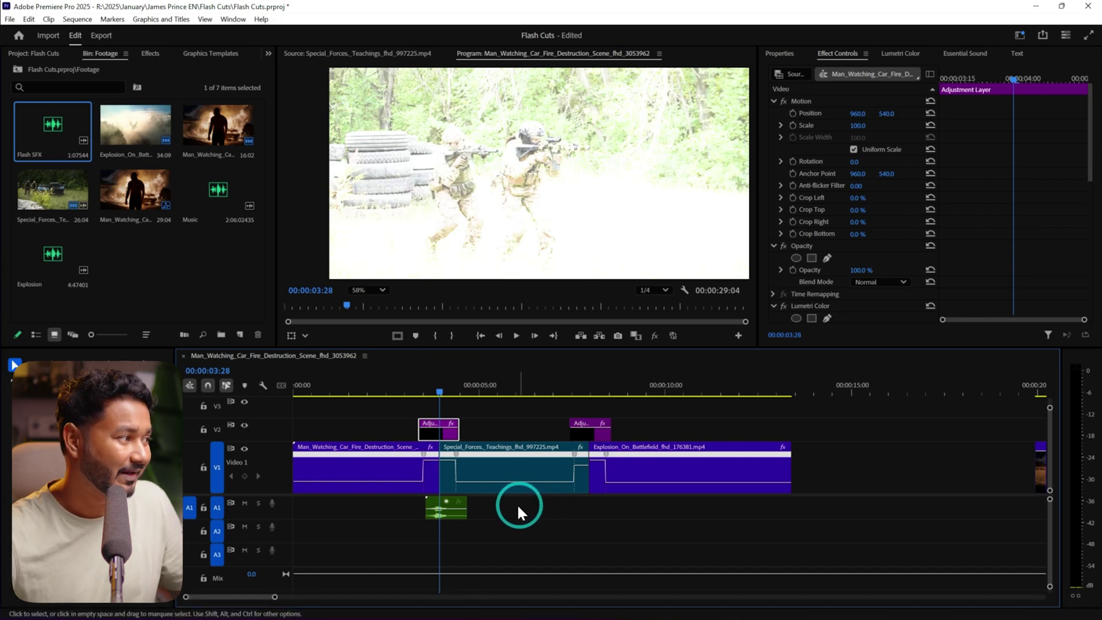
Step: Duplicate the Flash SFX clip on A1 beneath the second cut
{"action": "left_click", "coordinate": [447, 518]}
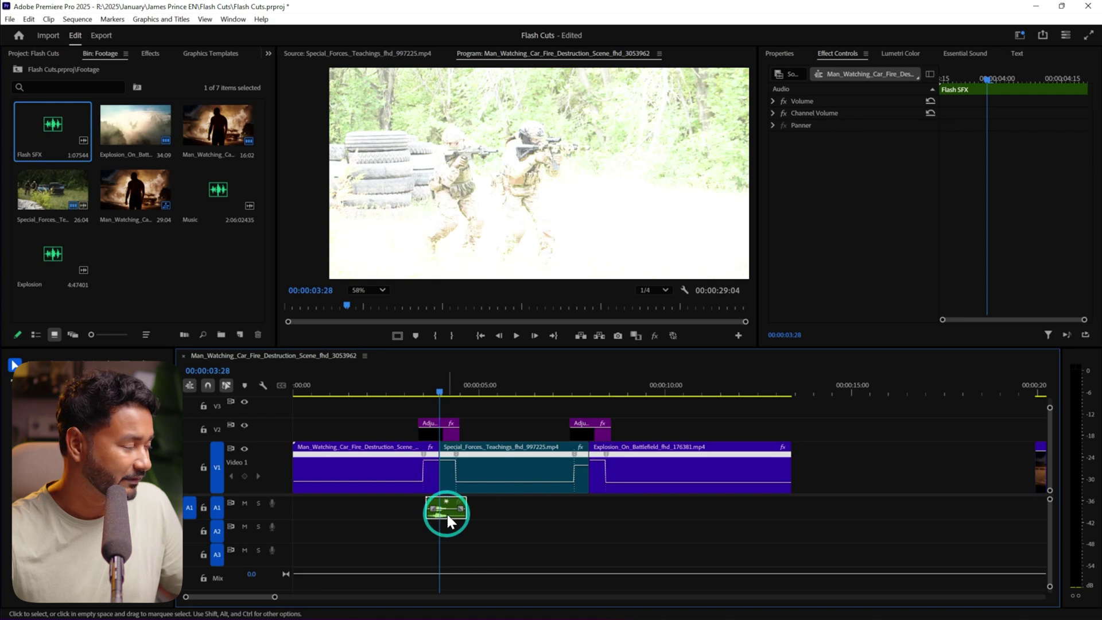
{"action": "key", "text": "alt"}
{"action": "left_click_drag", "start_coordinate": [446, 512], "coordinate": [595, 508]}
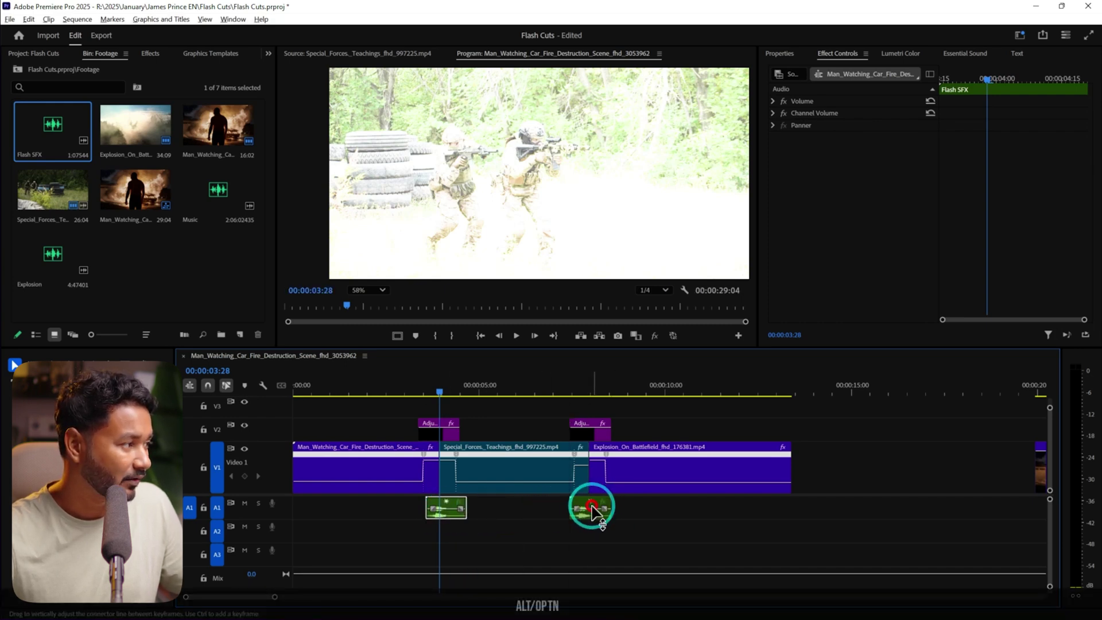
Step: Nudge the second Flash SFX clip on A1 a few frames later beneath the second cut
{"action": "key", "text": "alt+Right"}
{"action": "key", "text": "alt+Right"}
{"action": "key", "text": "alt+Right"}
{"action": "key", "text": "alt+Right"}
{"action": "key", "text": "alt+Right"}
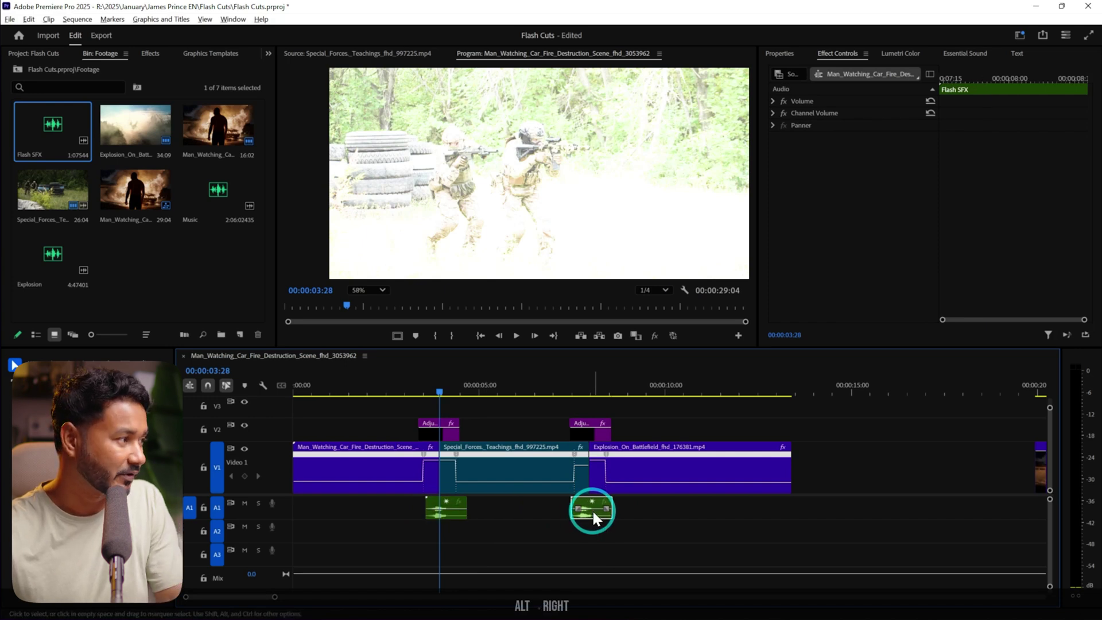
{"action": "key", "text": "alt+Right"}
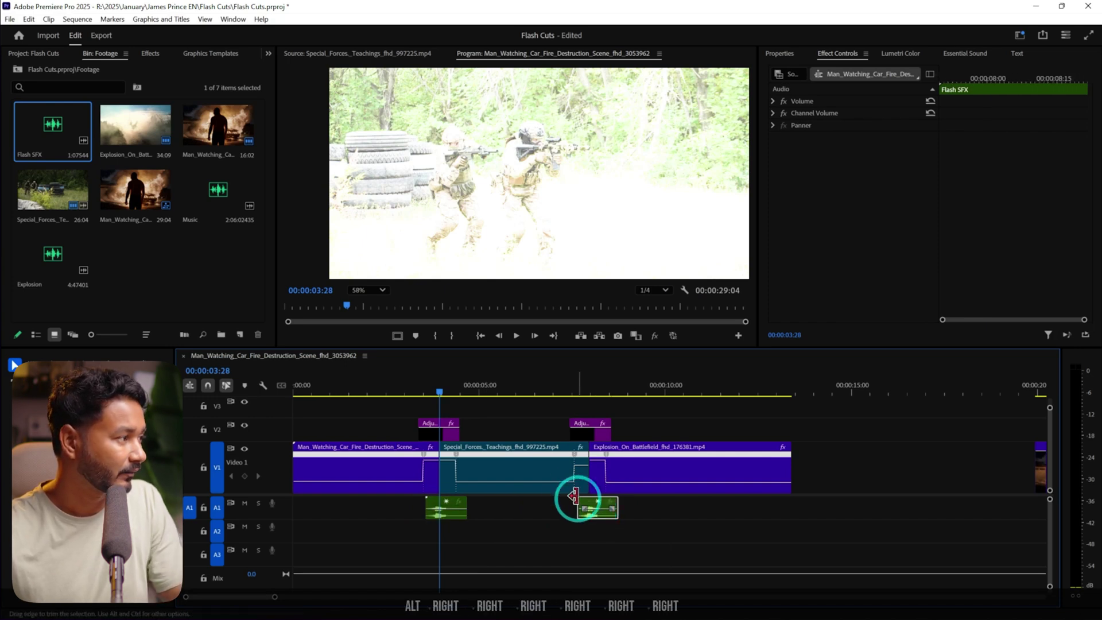
Step: Play the sequence from near its start and replay the second flash transition
{"action": "left_click", "coordinate": [305, 387]}
{"action": "key", "text": "space"}
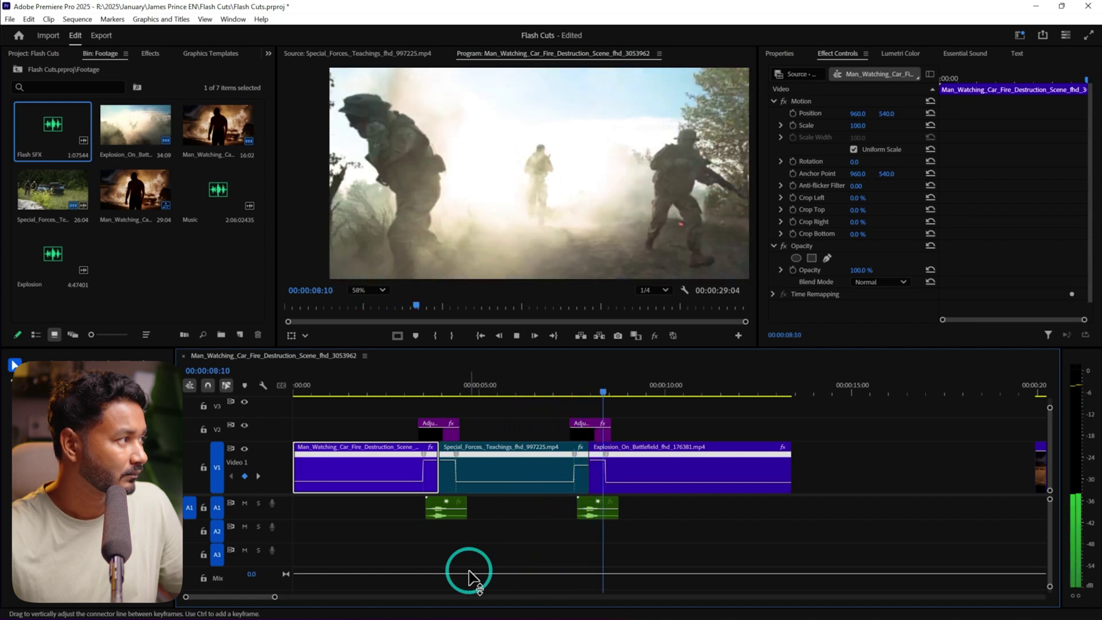
{"action": "left_click", "coordinate": [596, 384]}
{"action": "key", "text": "space"}
{"action": "left_click", "coordinate": [569, 247]}
{"action": "key", "text": "space"}
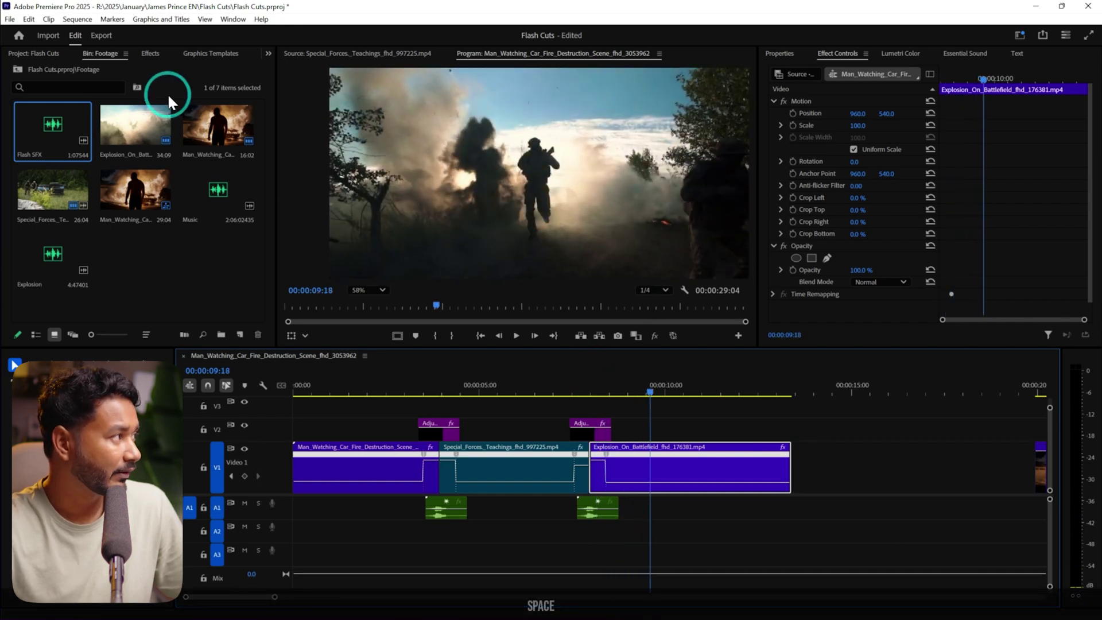
Step: Place the Explosion audio on A2 from the Explosion_On_Battlefield clip's speed keyframe at about 00:00:08:13 and play that part back
{"action": "left_click_drag", "start_coordinate": [71, 253], "coordinate": [602, 532]}
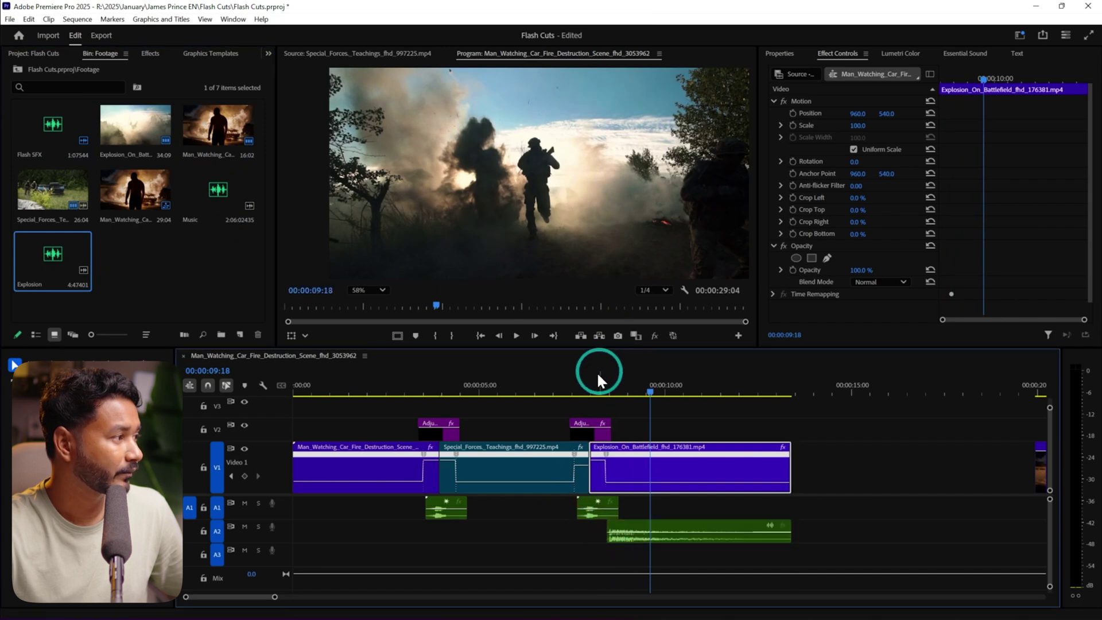
{"action": "left_click", "coordinate": [577, 377]}
{"action": "key", "text": "space"}
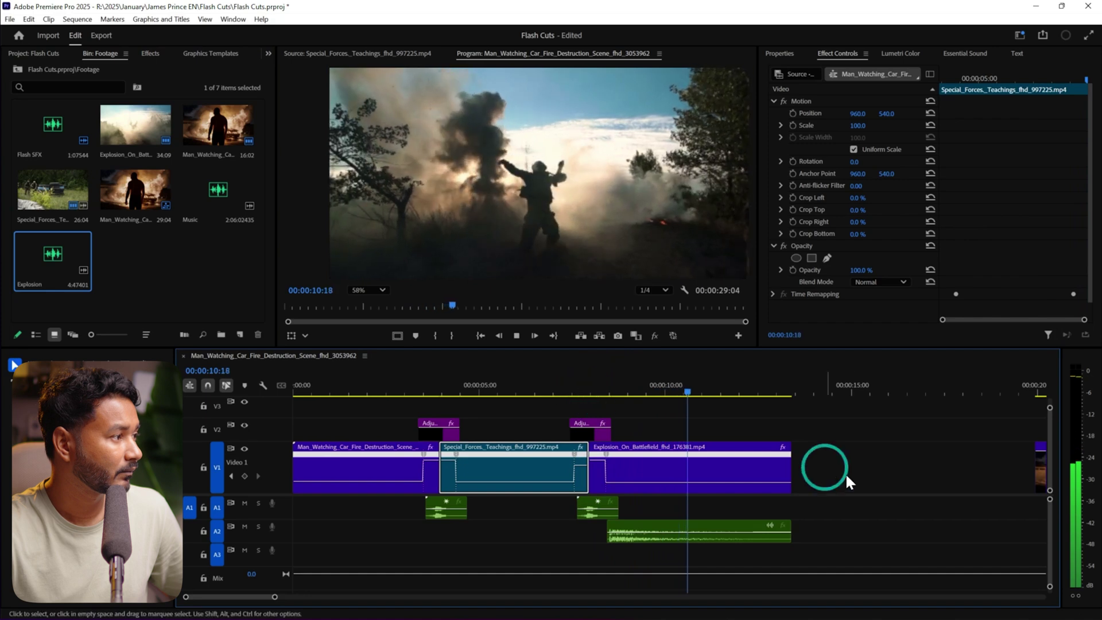
{"action": "key", "text": "space"}
Step: Speed up the Explosion_On_Battlefield clip after a speed keyframe at 00:00:10:28 and bring the last Man_Watching_Car_Fire_Destruction_Scene clip against its end
{"action": "left_click", "coordinate": [737, 476]}
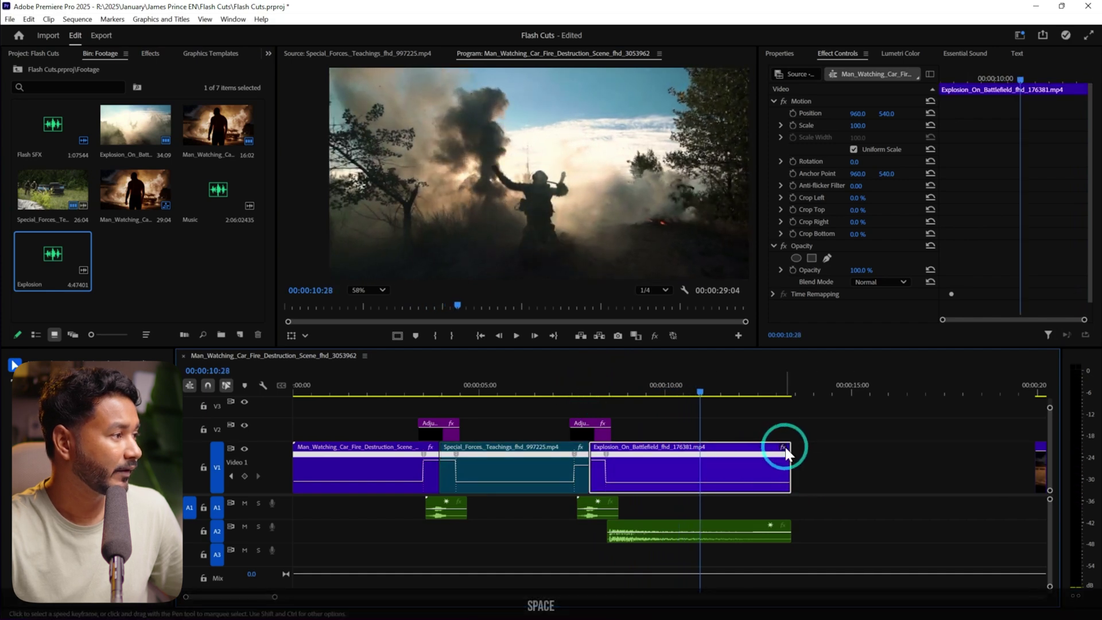
{"action": "left_click_drag", "start_coordinate": [740, 482], "coordinate": [744, 453]}
{"action": "left_click_drag", "start_coordinate": [1036, 472], "coordinate": [967, 488]}
{"action": "key", "text": "ctrl+z"}
{"action": "left_click_drag", "start_coordinate": [1035, 473], "coordinate": [711, 472]}
Step: Show the last Man_Watching clip's speed line, add a speed keyframe near its start and raise the speed before it
{"action": "right_click", "coordinate": [1026, 447]}
{"action": "mouse_move", "coordinate": [1028, 485]}
{"action": "left_click", "coordinate": [984, 486]}
{"action": "left_click", "coordinate": [807, 388]}
{"action": "left_click", "coordinate": [819, 468], "text": "ctrl"}
{"action": "left_click_drag", "start_coordinate": [781, 469], "coordinate": [699, 0]}
Step: Duplicate the adjustment layer on V2 over the third cut and the Flash SFX clip on A1 beneath it
{"action": "left_click_drag", "start_coordinate": [575, 437], "coordinate": [698, 438]}
{"action": "left_click_drag", "start_coordinate": [578, 501], "coordinate": [578, 501]}
Step: Ripple-trim about one second from the beginning of the first clip and play the sequence from the start
{"action": "left_click_drag", "start_coordinate": [383, 391], "coordinate": [211, 403]}
{"action": "left_click", "coordinate": [330, 390]}
{"action": "key", "text": "q"}
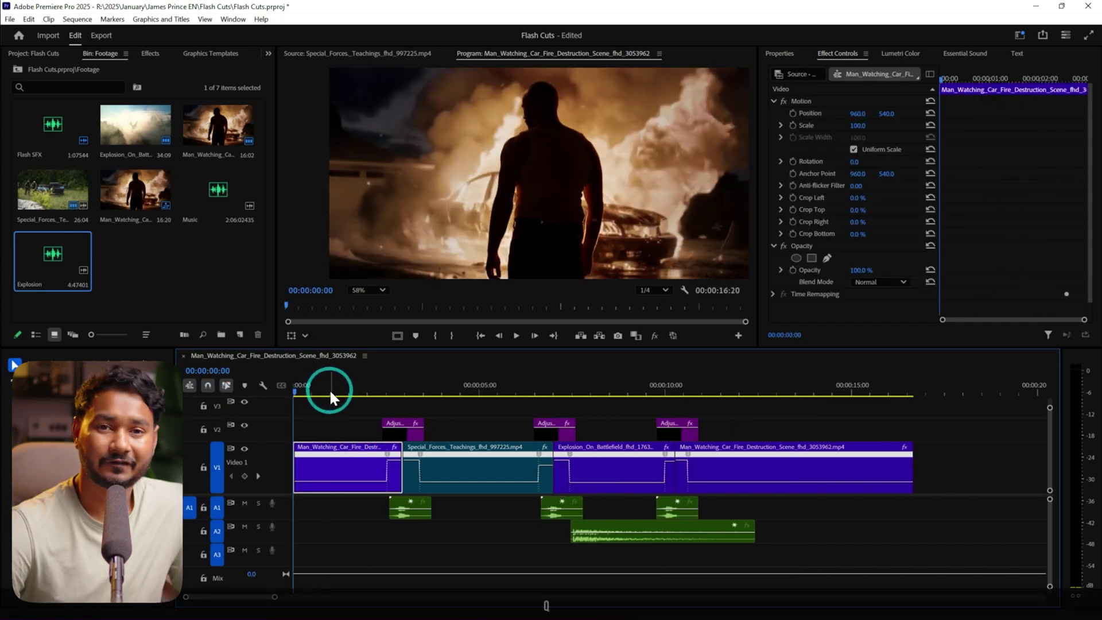
{"action": "key", "text": "space"}
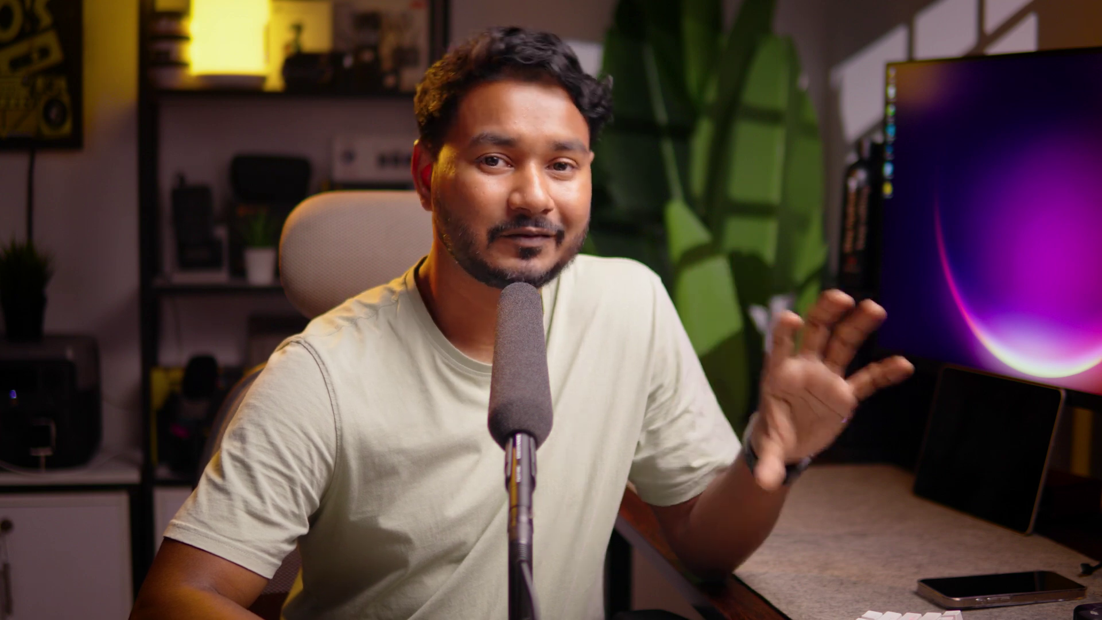
Step: Place the Music track on A3 at the sequence start and trim its end to the end of the video at 00:00:16:20
{"action": "left_click_drag", "start_coordinate": [226, 184], "coordinate": [293, 550]}
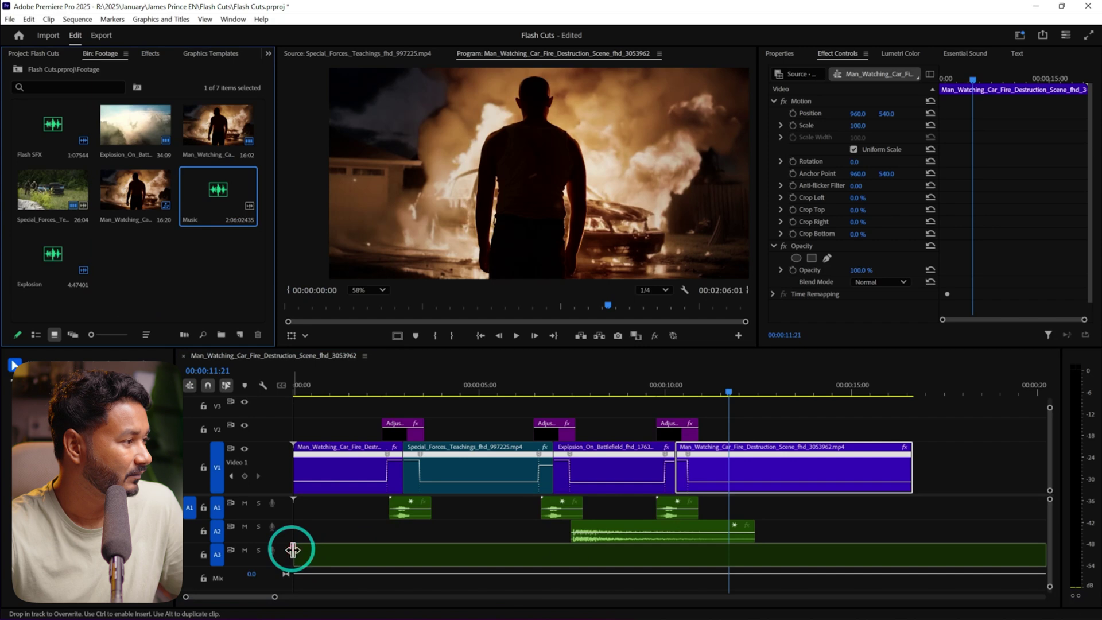
{"action": "scroll", "coordinate": [973, 550], "scroll_direction": "down", "scroll_amount": 3}
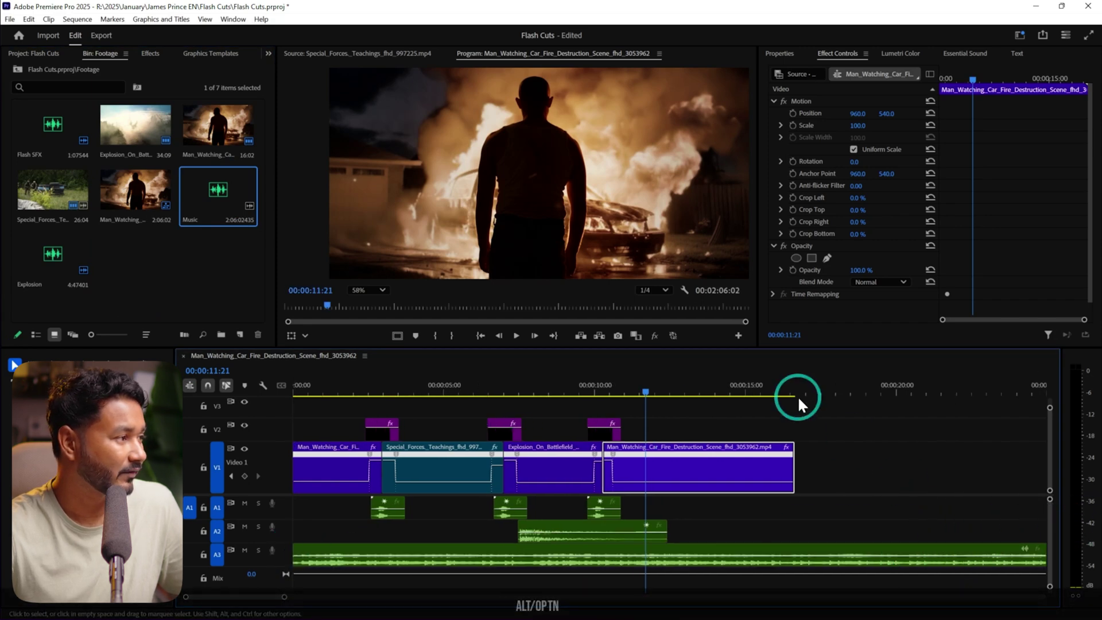
{"action": "left_click", "coordinate": [795, 393]}
{"action": "key", "text": "alt+w"}
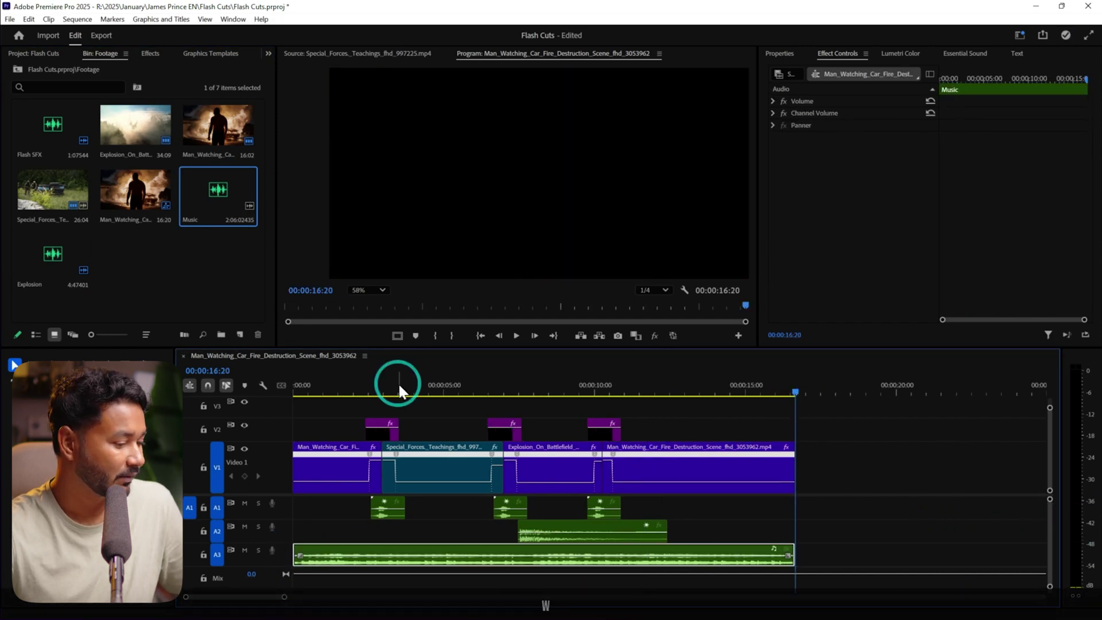